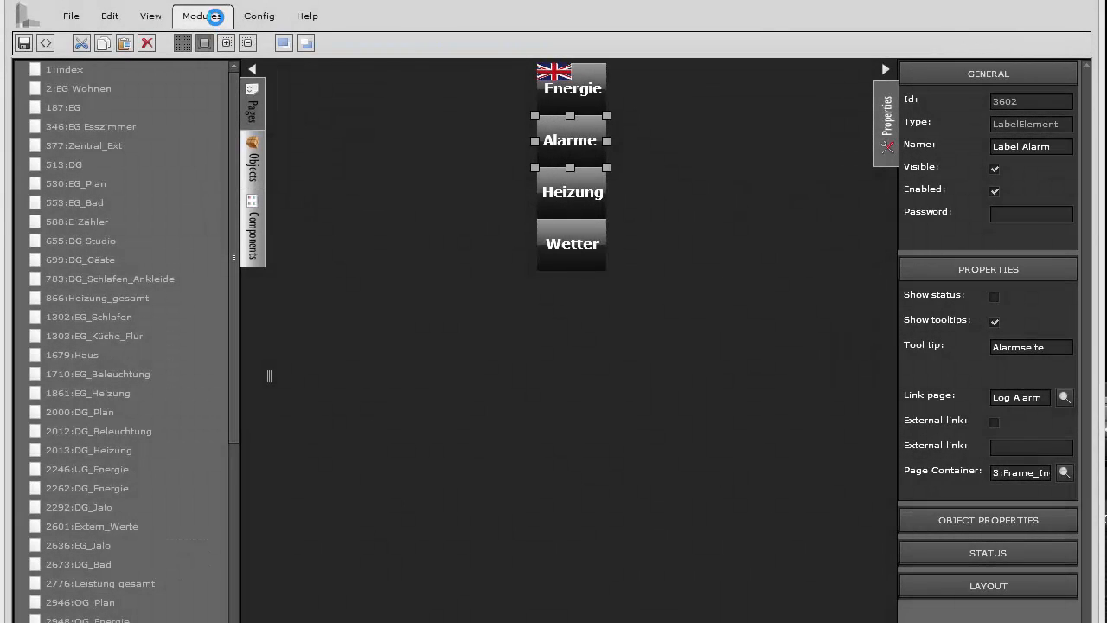
Show the Modules menu with its list of modules, including Alarm Control
{"action": "left_click", "coordinate": [214, 23]}
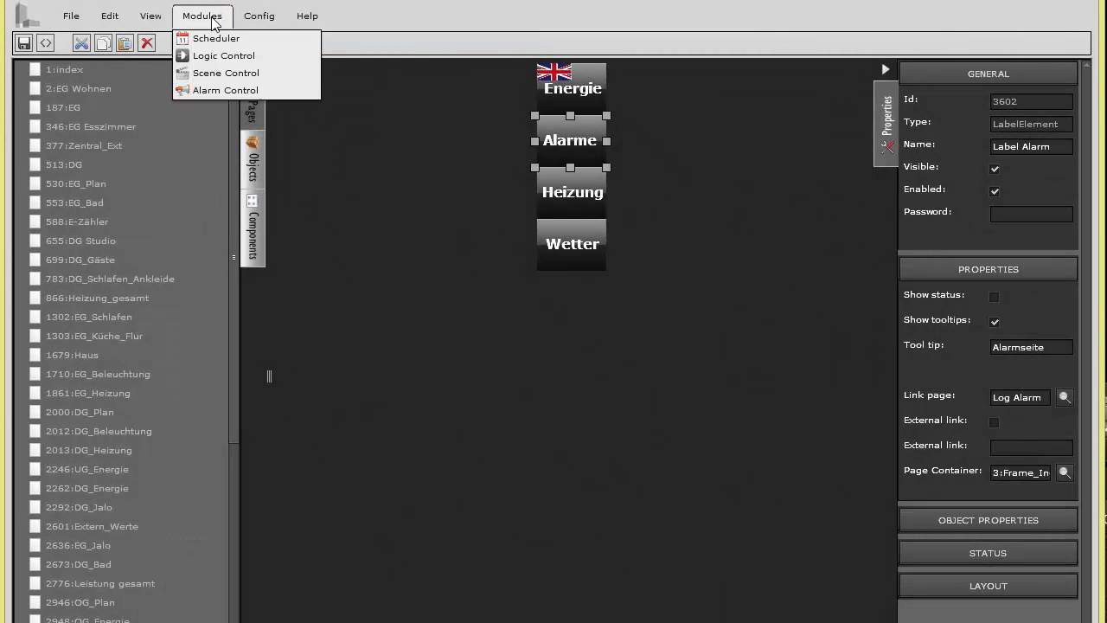
Launch Alarm Control and browse its alarms, messages and contacts lists
{"action": "left_click", "coordinate": [223, 92]}
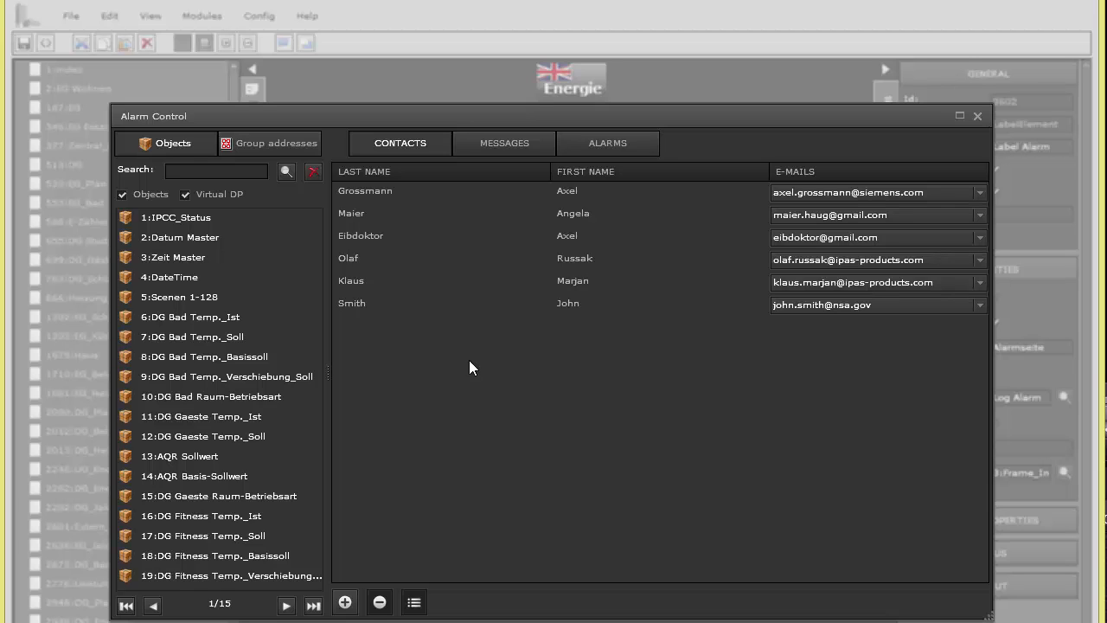
{"action": "left_click", "coordinate": [581, 145]}
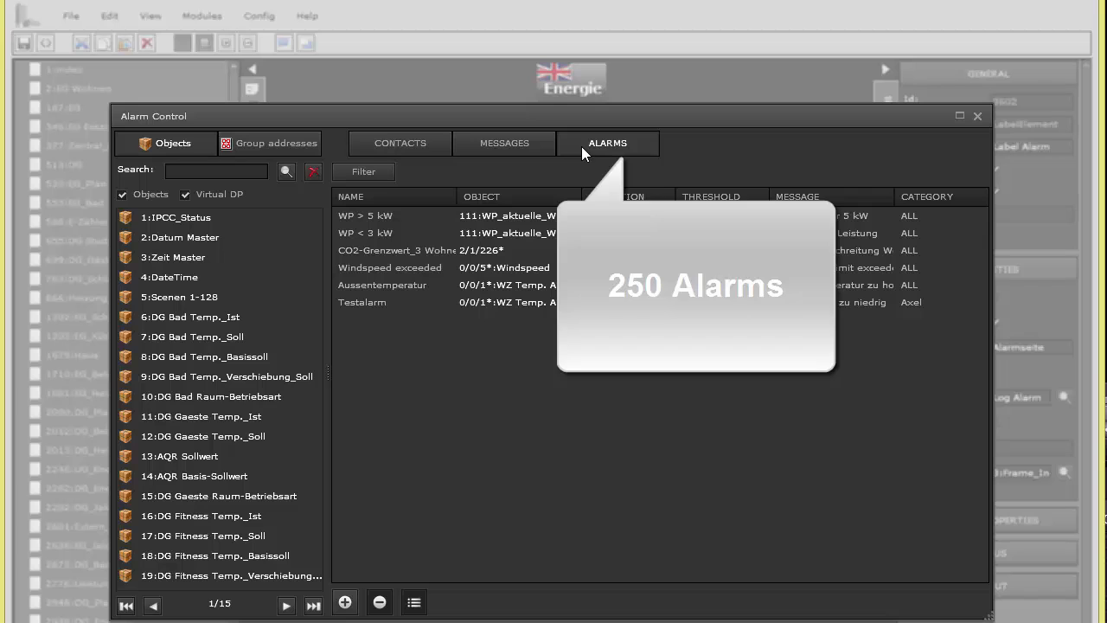
{"action": "left_click", "coordinate": [516, 143]}
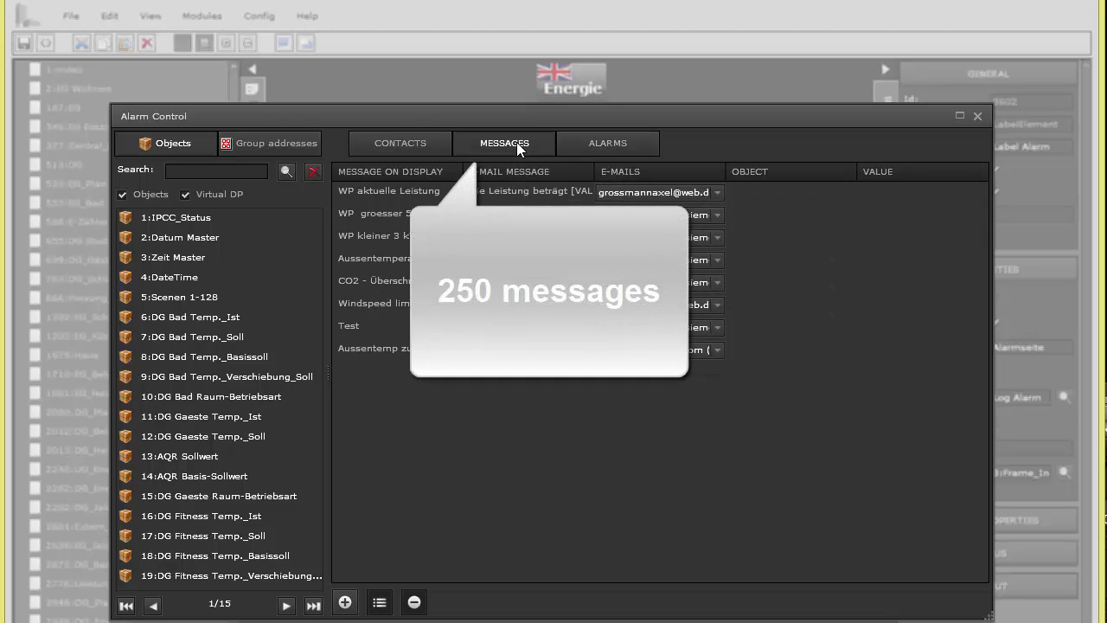
{"action": "left_click", "coordinate": [419, 142]}
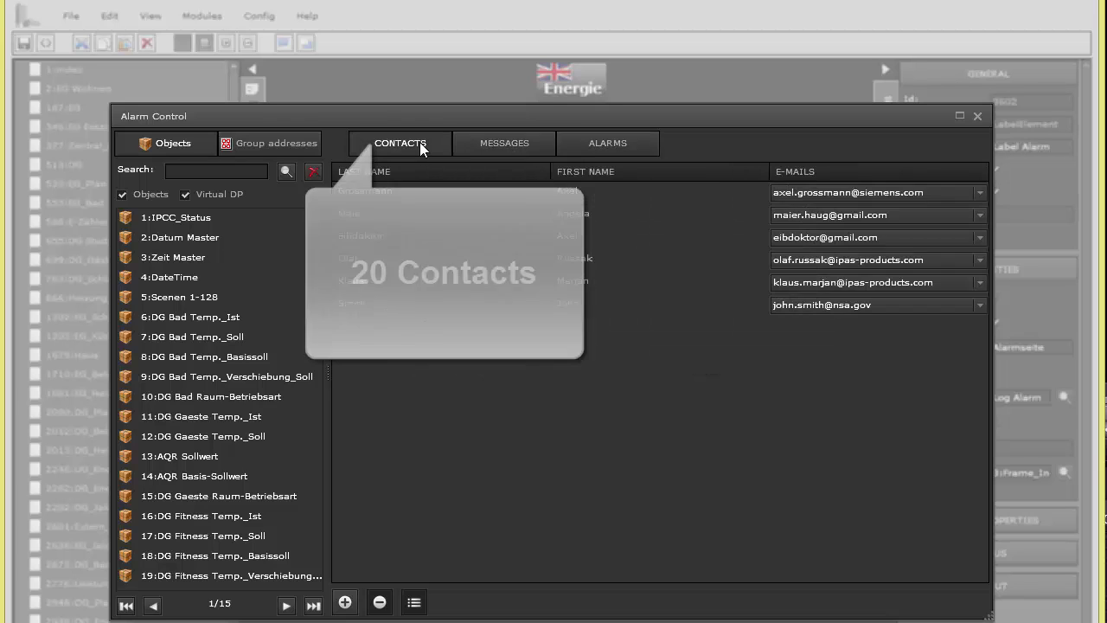
Inspect the first contact's e-mail addresses, then return to the alarms list
{"action": "left_click", "coordinate": [372, 190]}
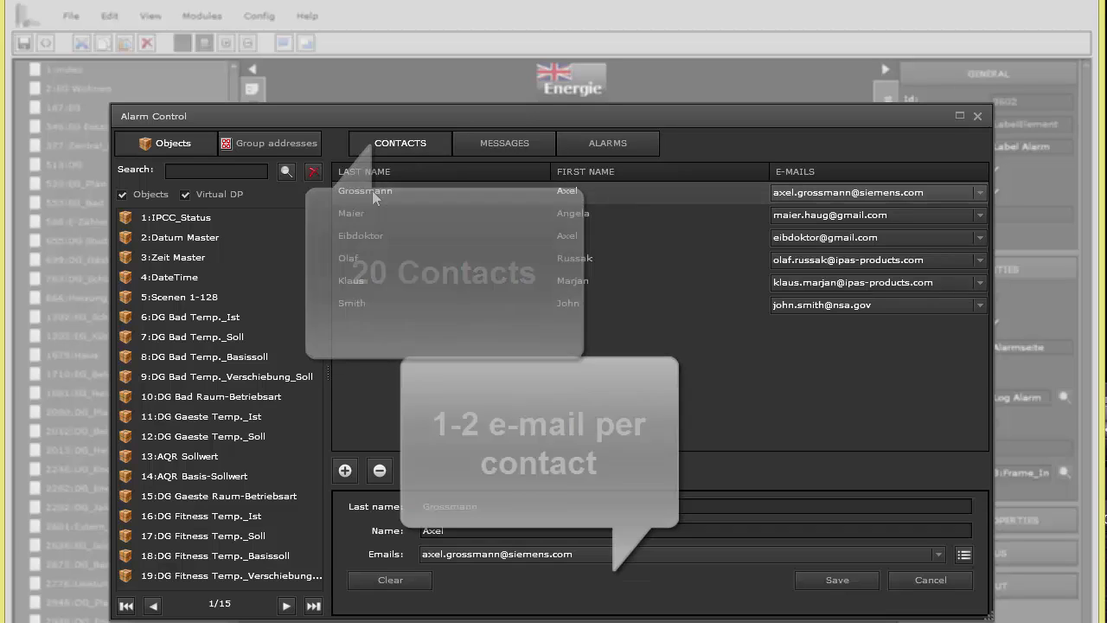
{"action": "left_click", "coordinate": [938, 553]}
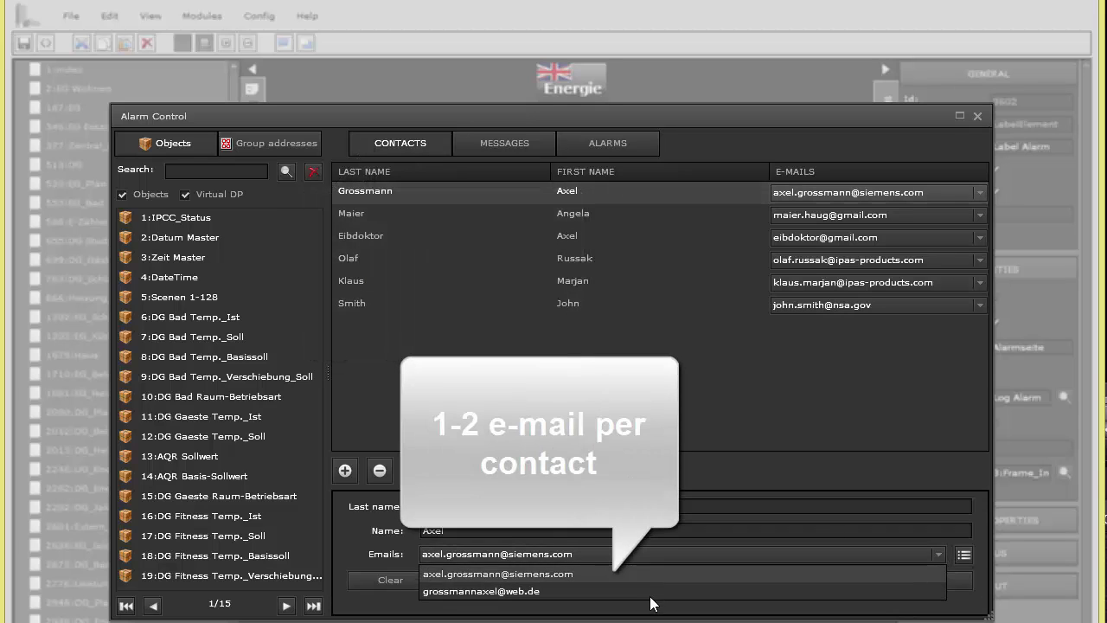
{"action": "left_click", "coordinate": [583, 406]}
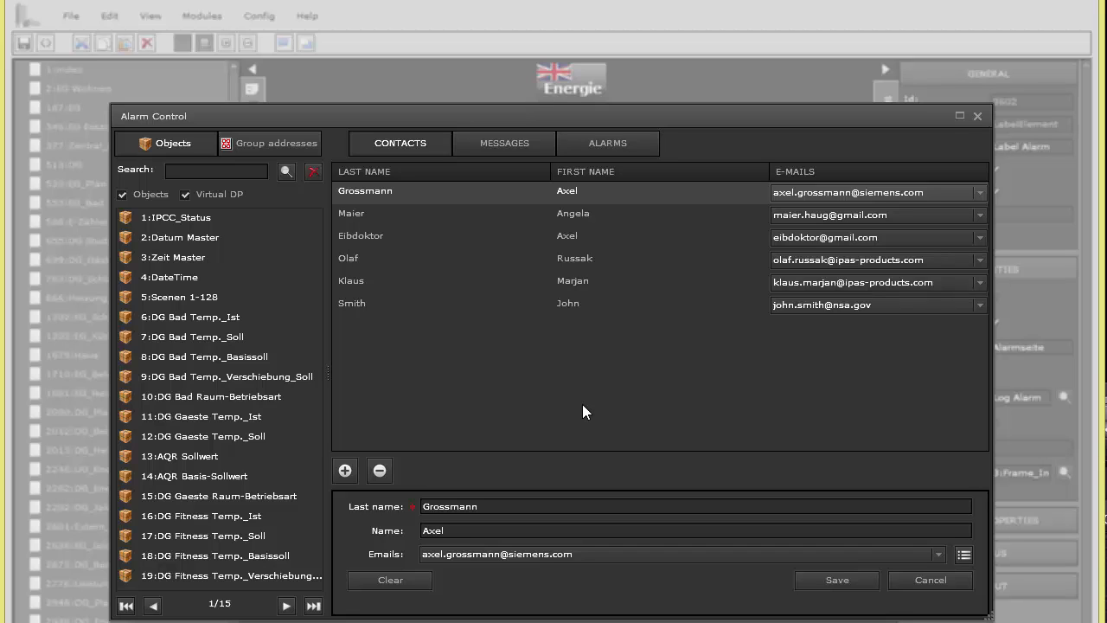
{"action": "left_click", "coordinate": [612, 144]}
{"action": "left_click", "coordinate": [425, 301]}
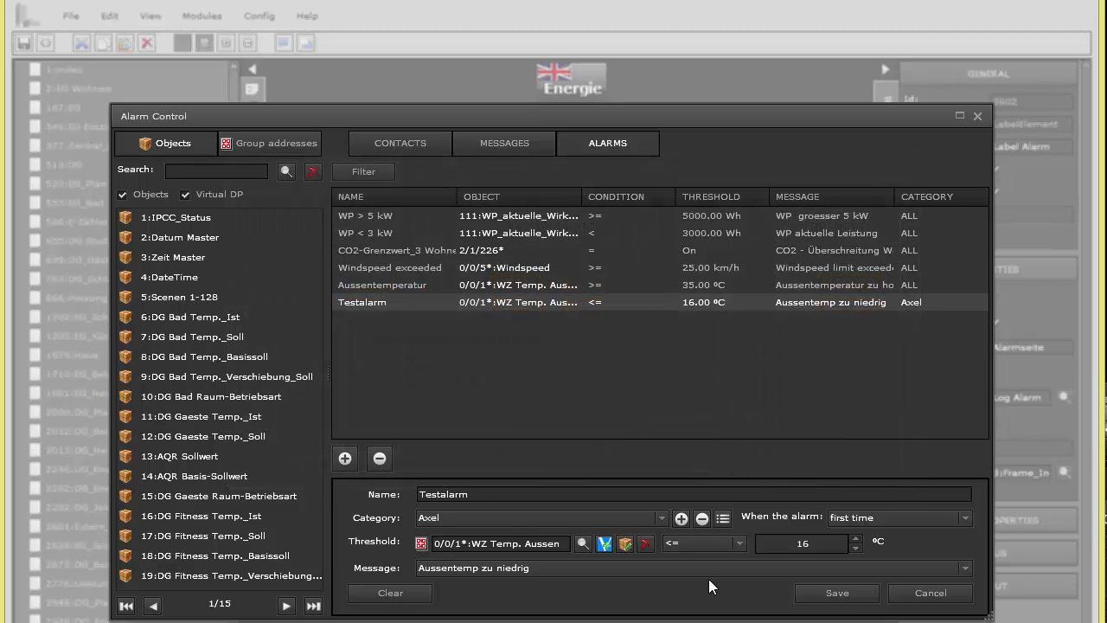
{"action": "left_click", "coordinate": [412, 143]}
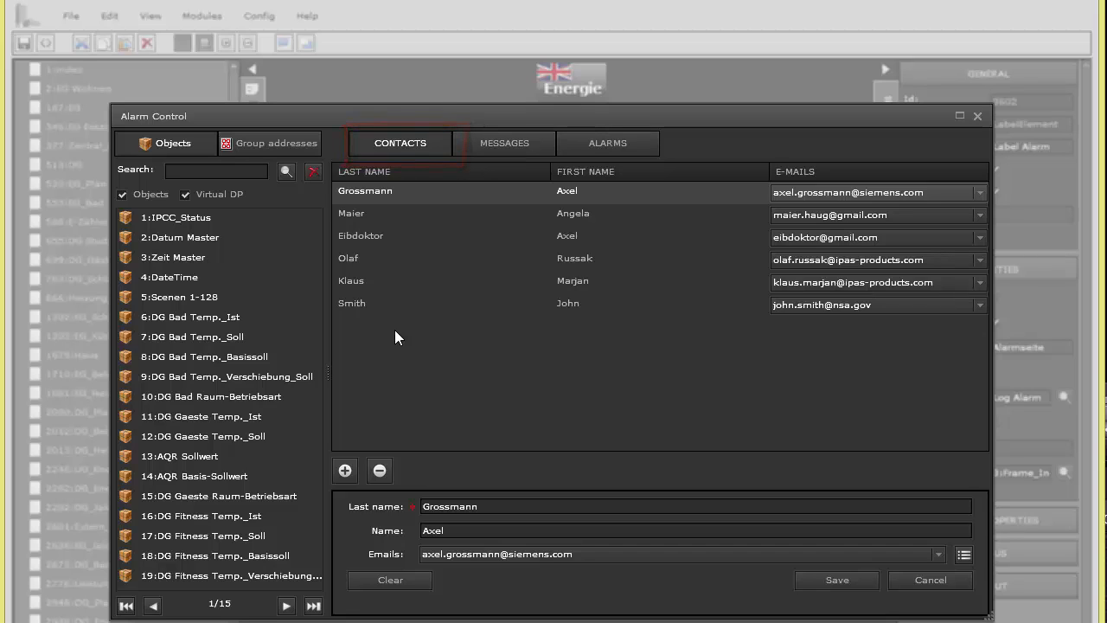
Look at the WP aktuelle Leistung message, then switch back to the alarms list
{"action": "left_click", "coordinate": [495, 144]}
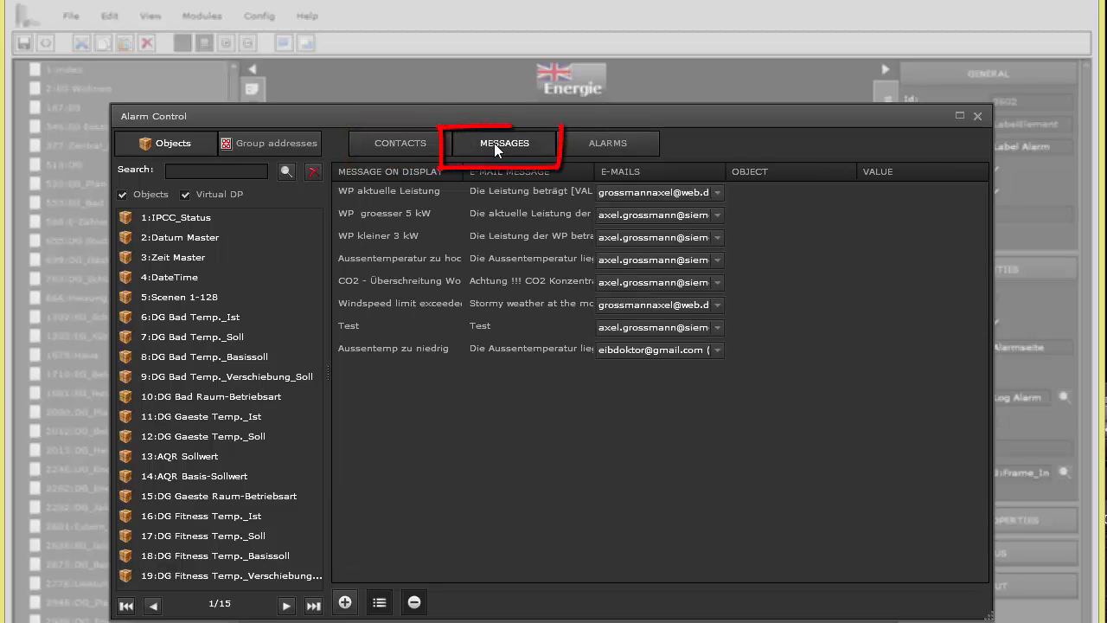
{"action": "double_click", "coordinate": [424, 188]}
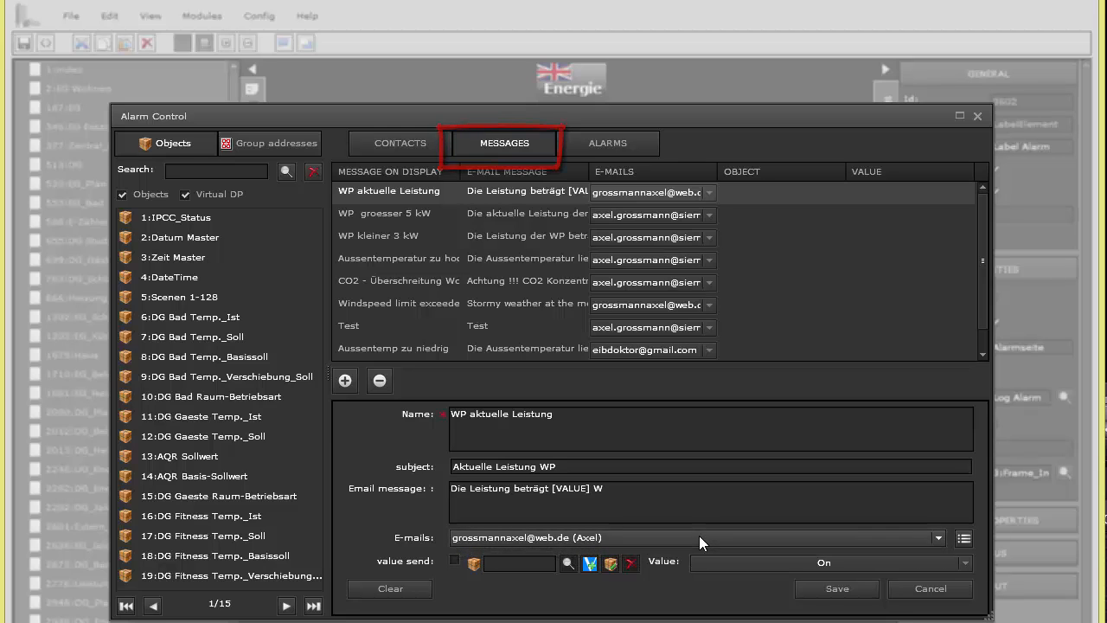
{"action": "left_click", "coordinate": [613, 141]}
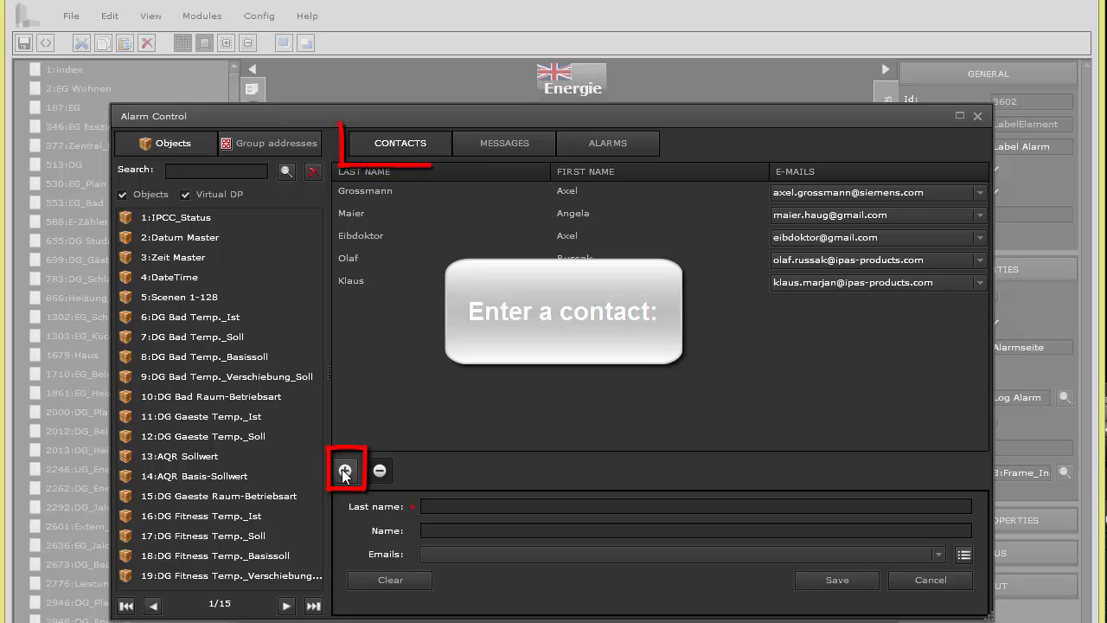
Save a new contact with its last name and full name, then bring up its e-mail editor
{"action": "left_click", "coordinate": [447, 507]}
{"action": "type", "text": "Smith"}
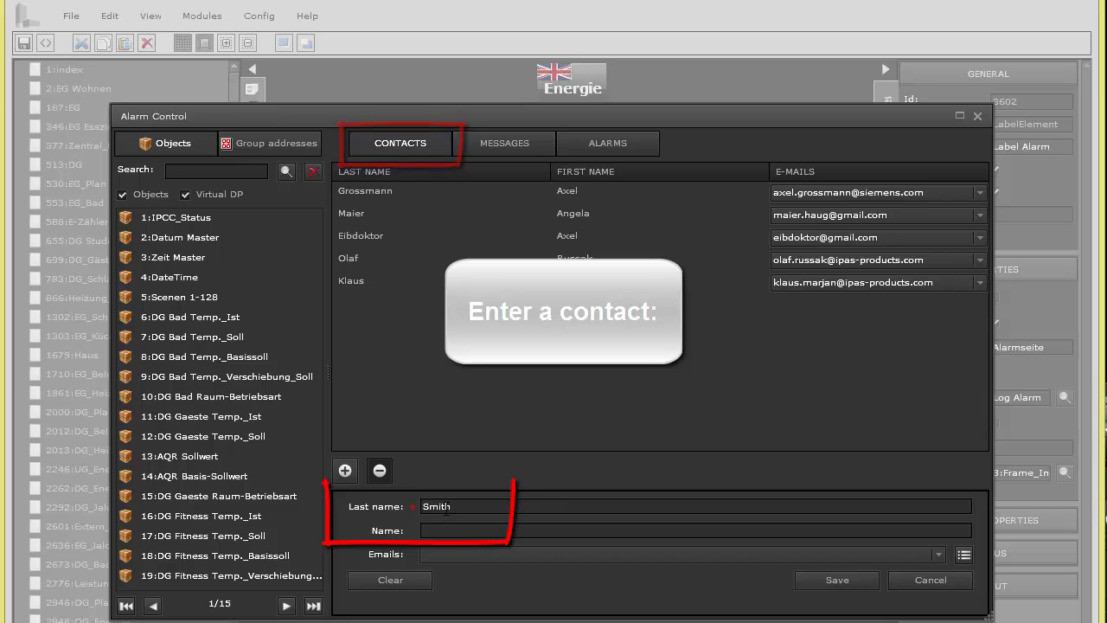
{"action": "key", "text": "Tab"}
{"action": "type", "text": "Jo"}
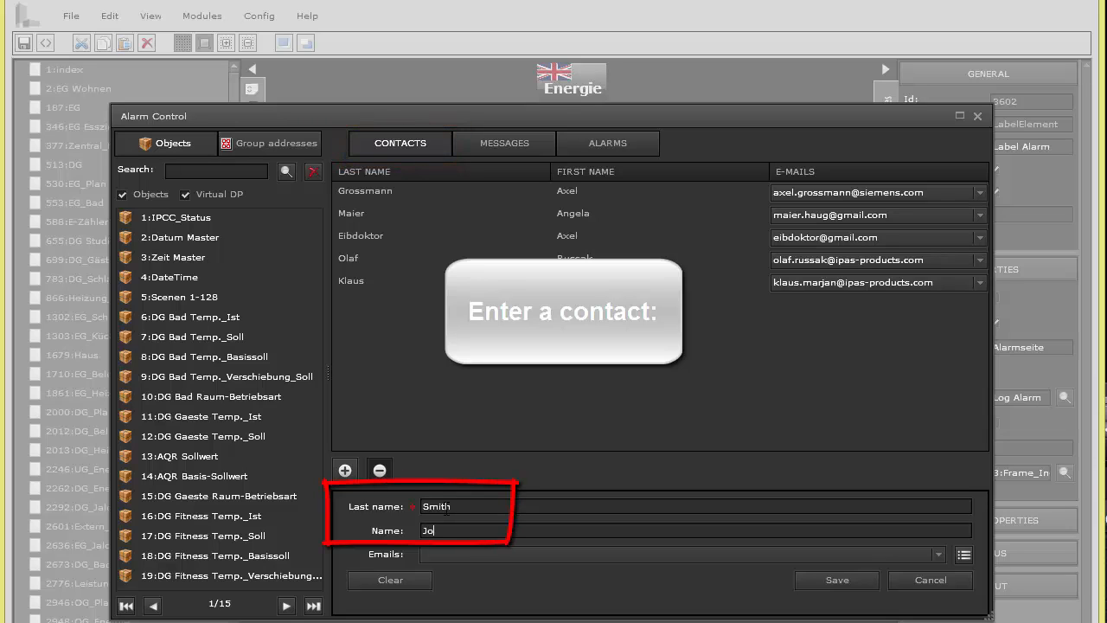
{"action": "type", "text": "hn Smith"}
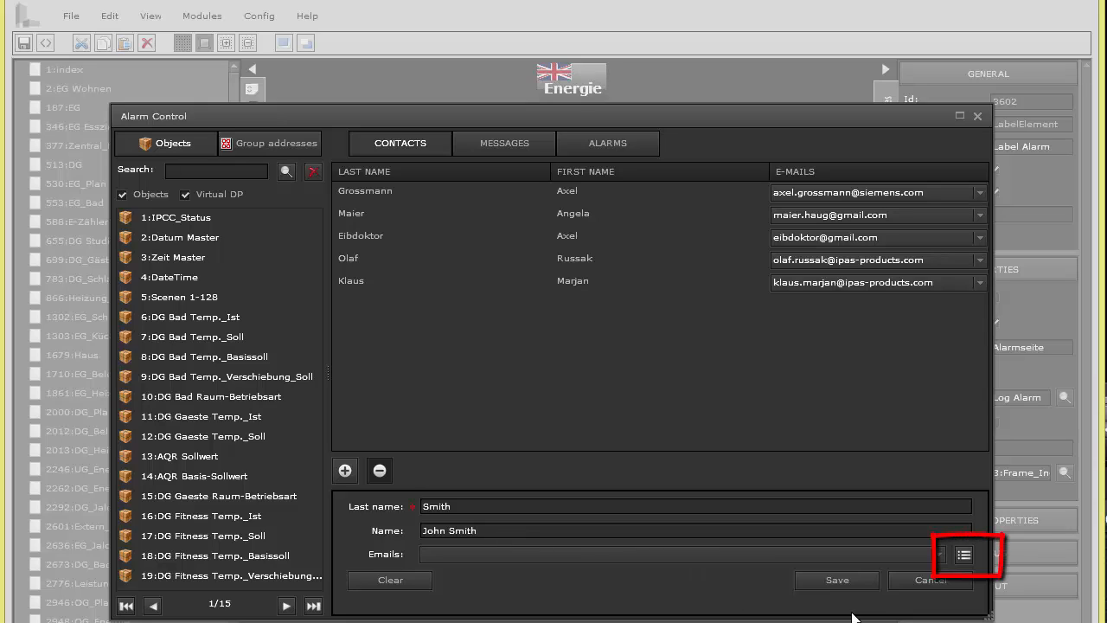
{"action": "left_click", "coordinate": [841, 580]}
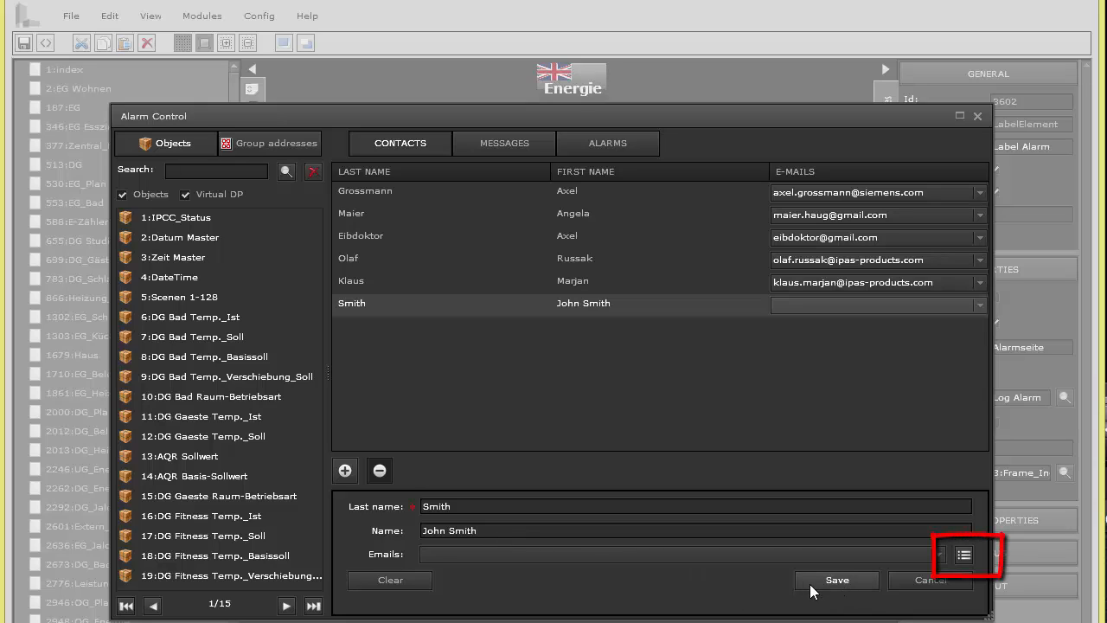
{"action": "left_click", "coordinate": [963, 555]}
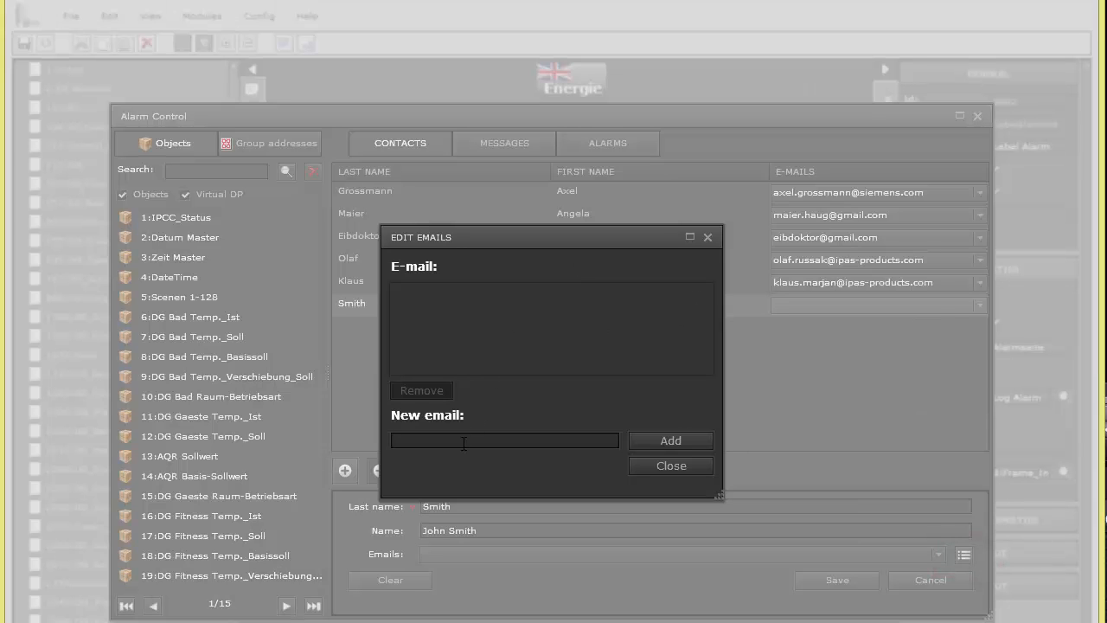
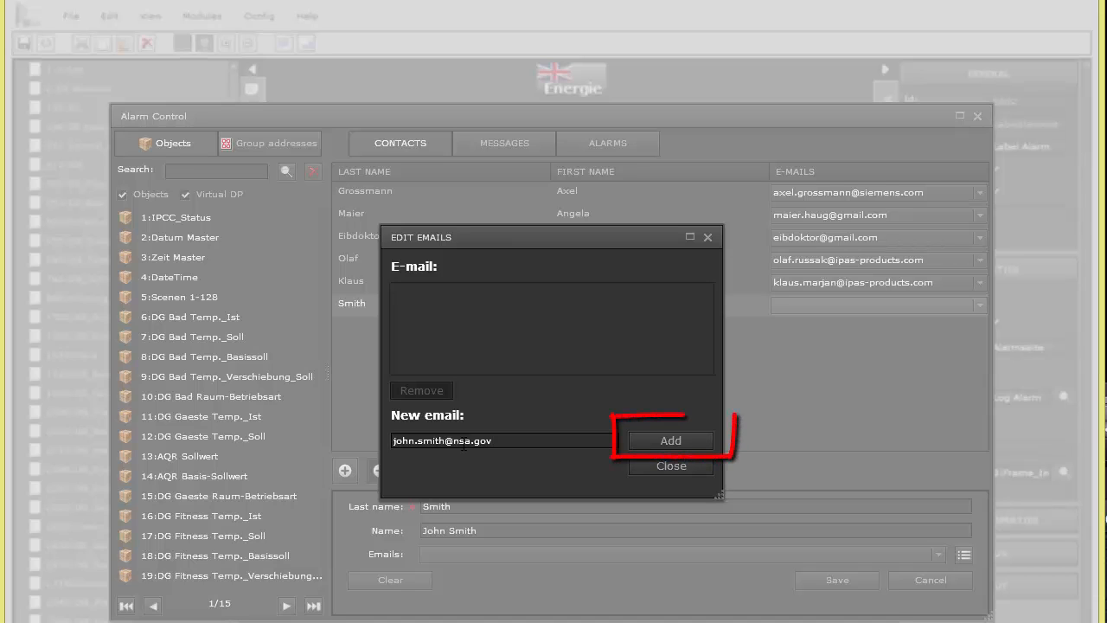
Add the contact's two e-mail addresses and close the e-mail editor
{"action": "left_click", "coordinate": [656, 439]}
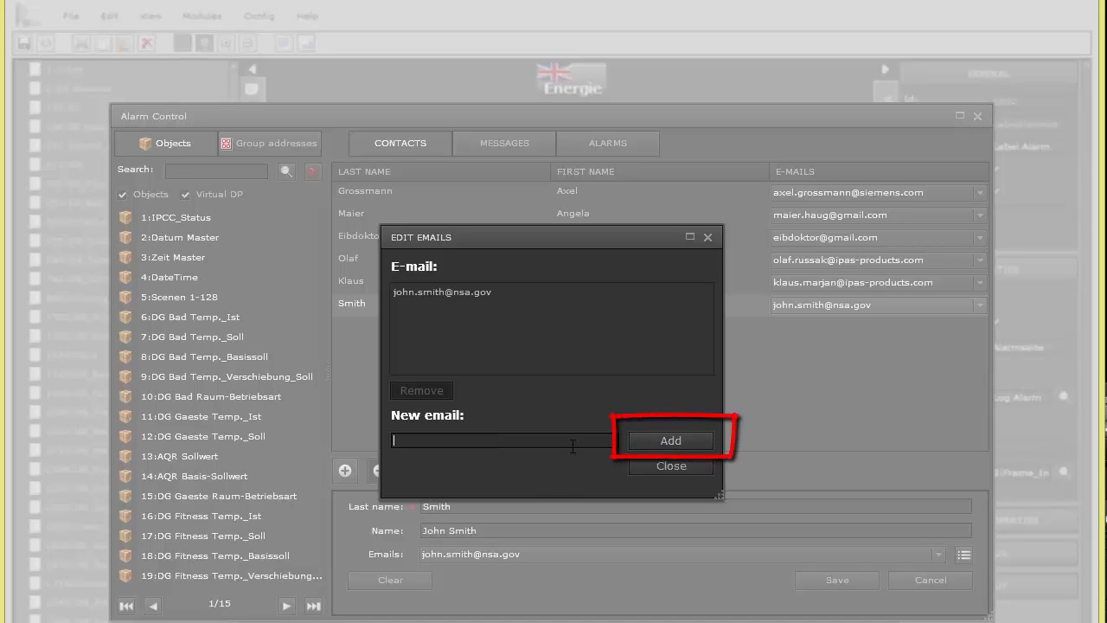
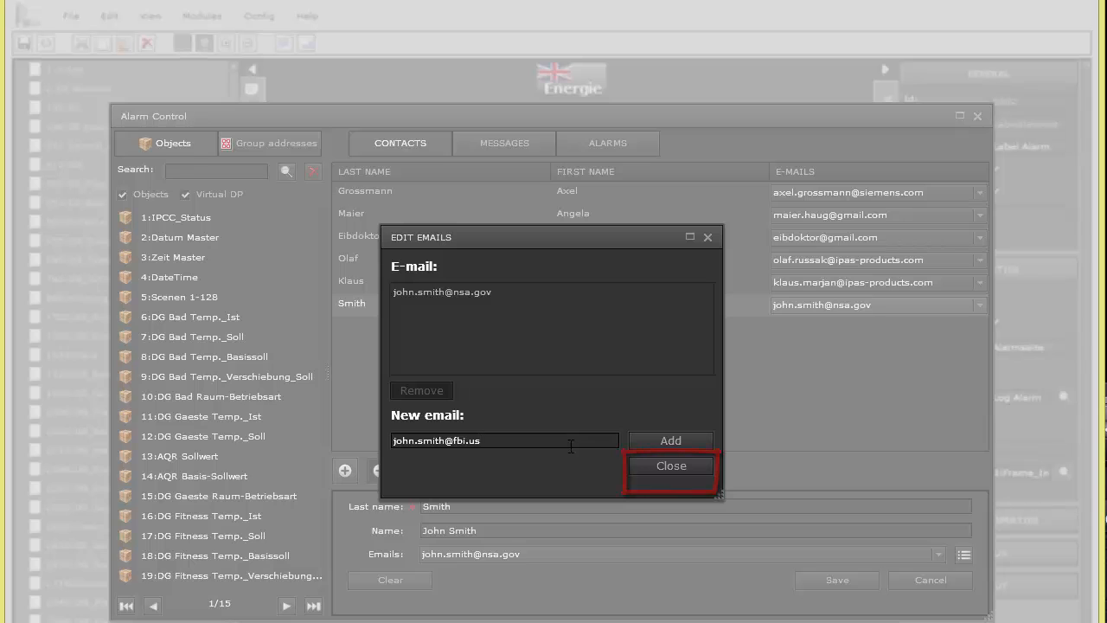
{"action": "left_click", "coordinate": [706, 441]}
{"action": "left_click", "coordinate": [683, 467]}
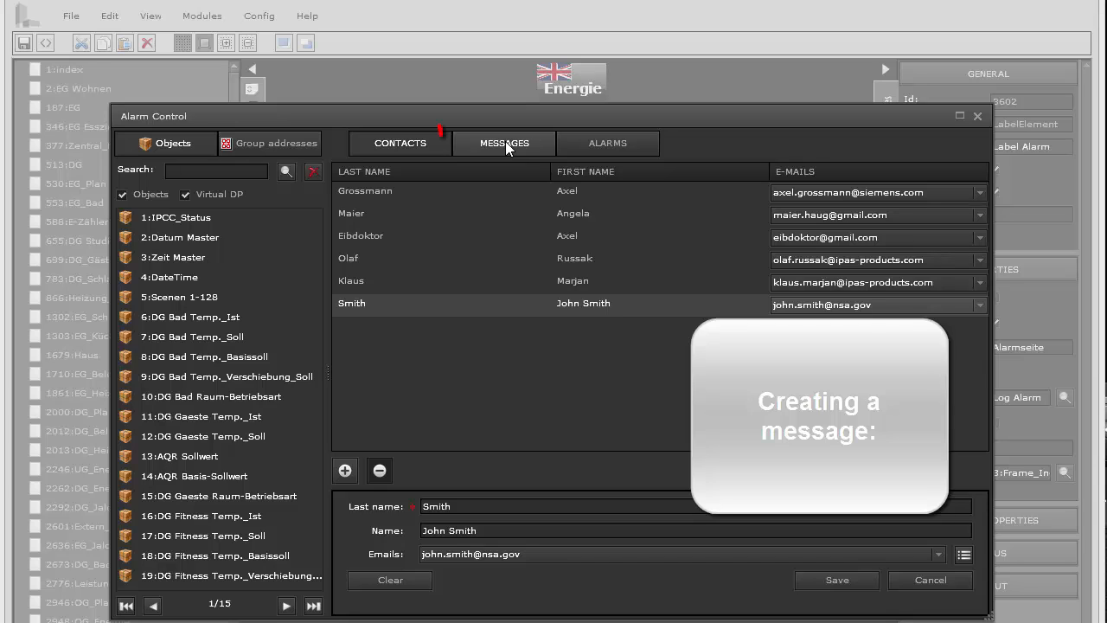
From the messages list, begin a blank new alarm message
{"action": "left_click", "coordinate": [505, 142]}
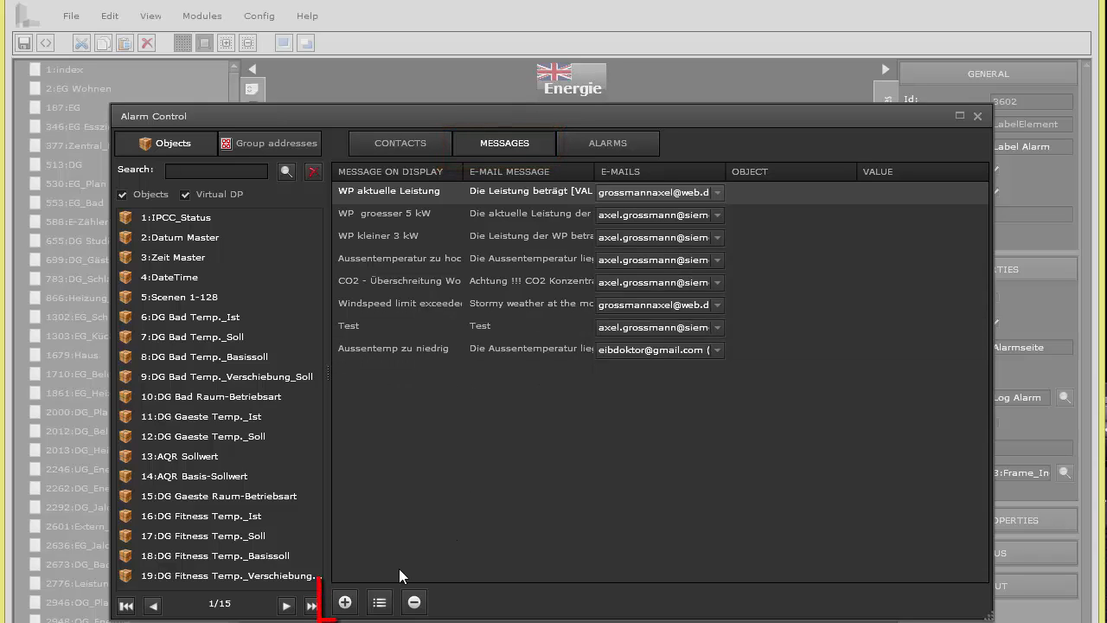
{"action": "left_click", "coordinate": [346, 603]}
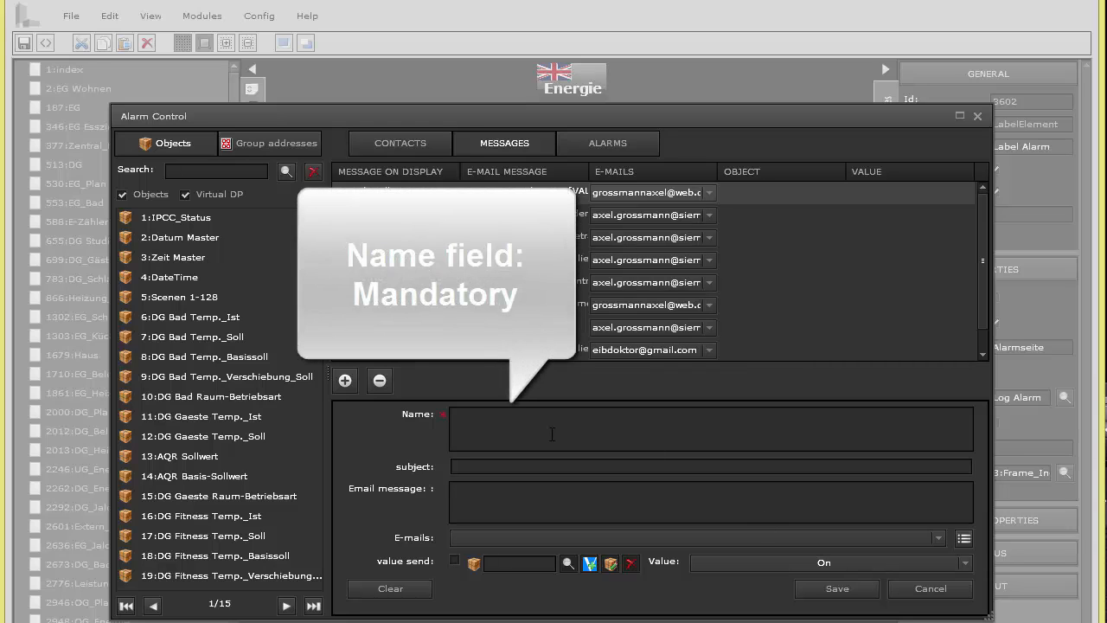
Name the message 'Windspeed limit exceeded' with subject 'Windspeed limit' and text 'Stormy weather today !'
{"action": "type", "text": "Windspeed exceeded"}
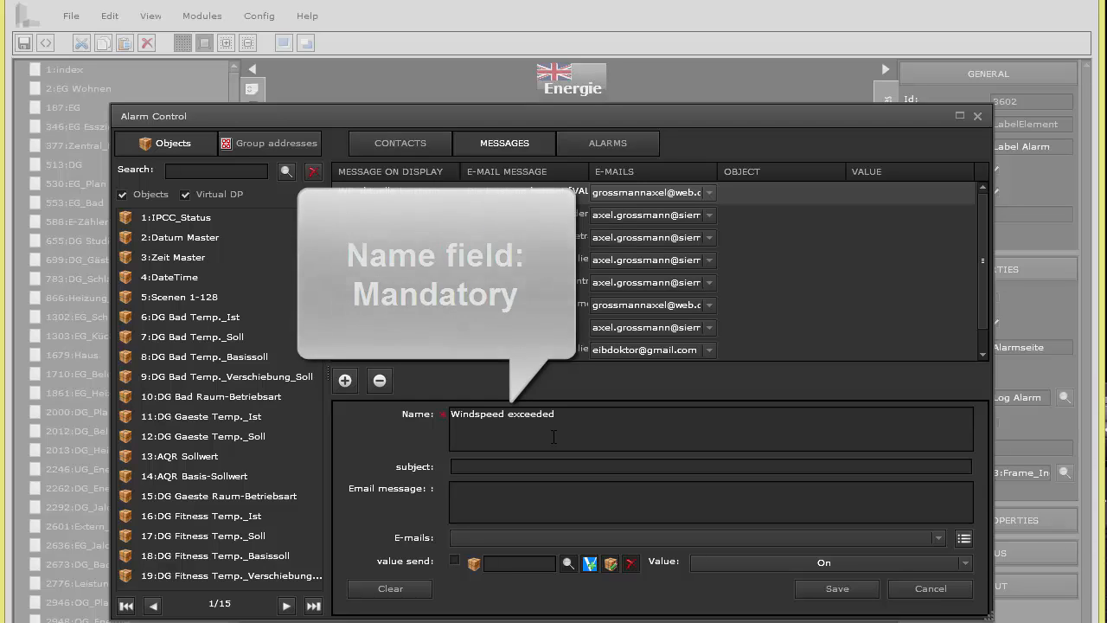
{"action": "left_click", "coordinate": [510, 416]}
{"action": "type", "text": "limit"}
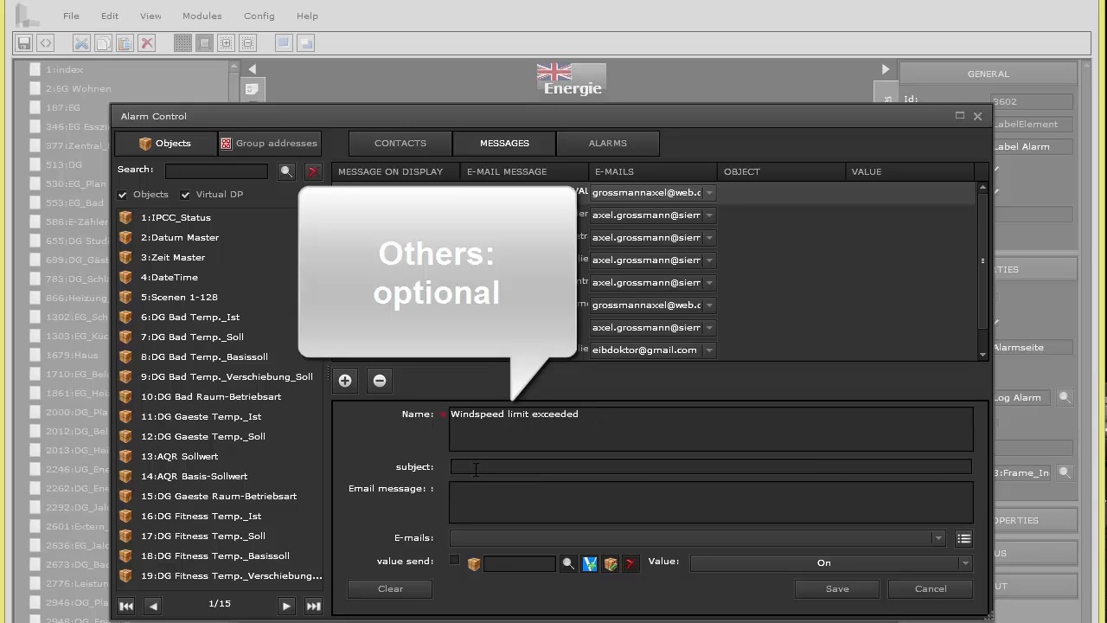
{"action": "type", "text": "Winds"}
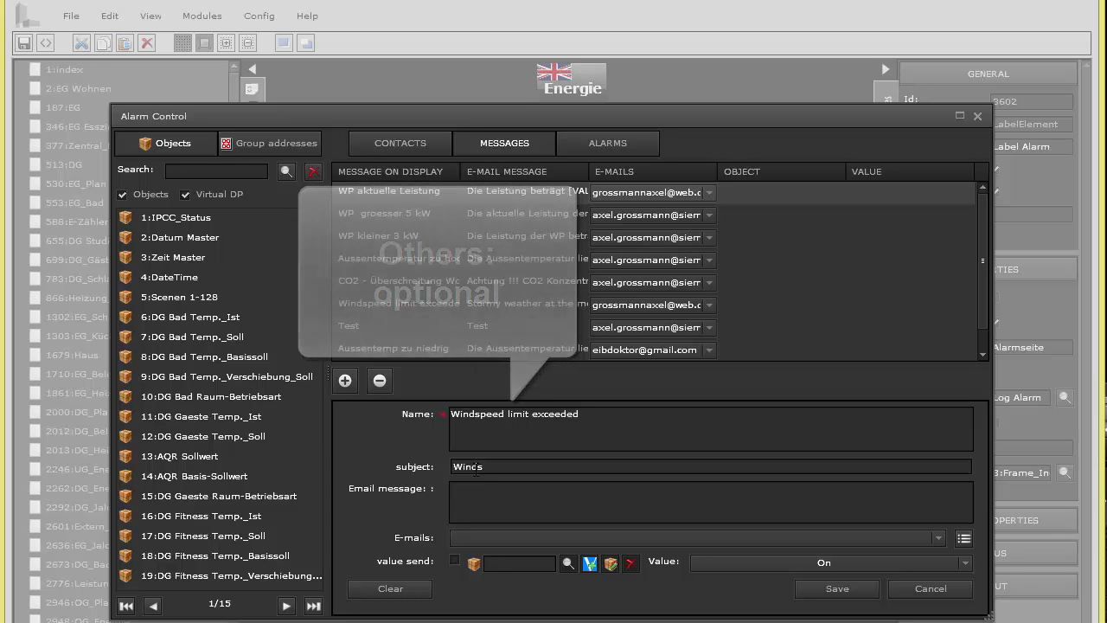
{"action": "type", "text": "peed limit"}
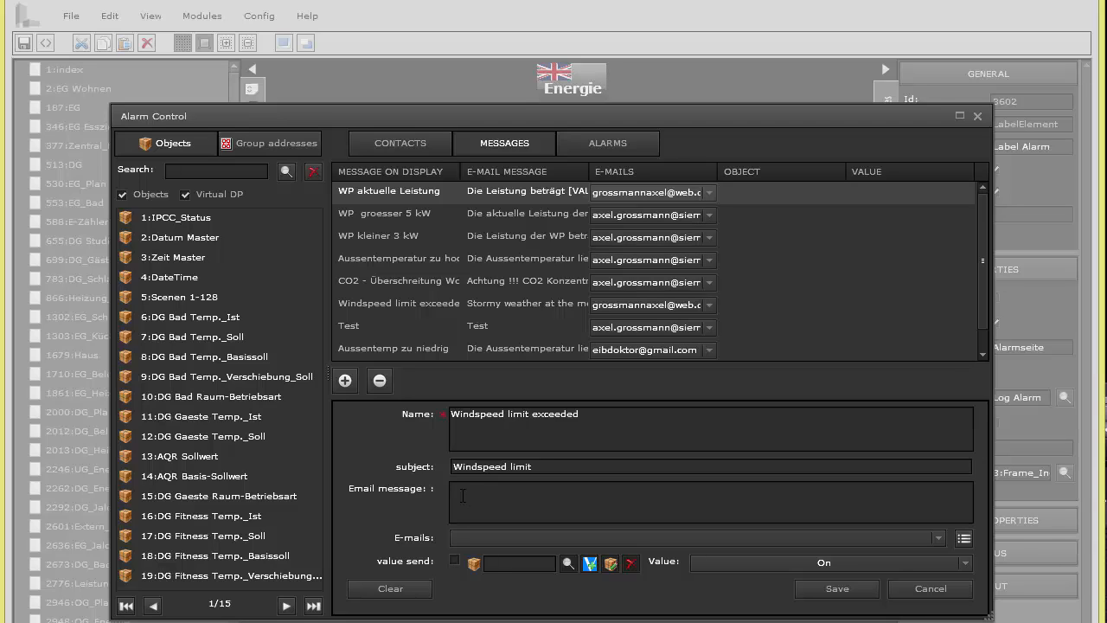
{"action": "type", "text": "Stormy weather today !"}
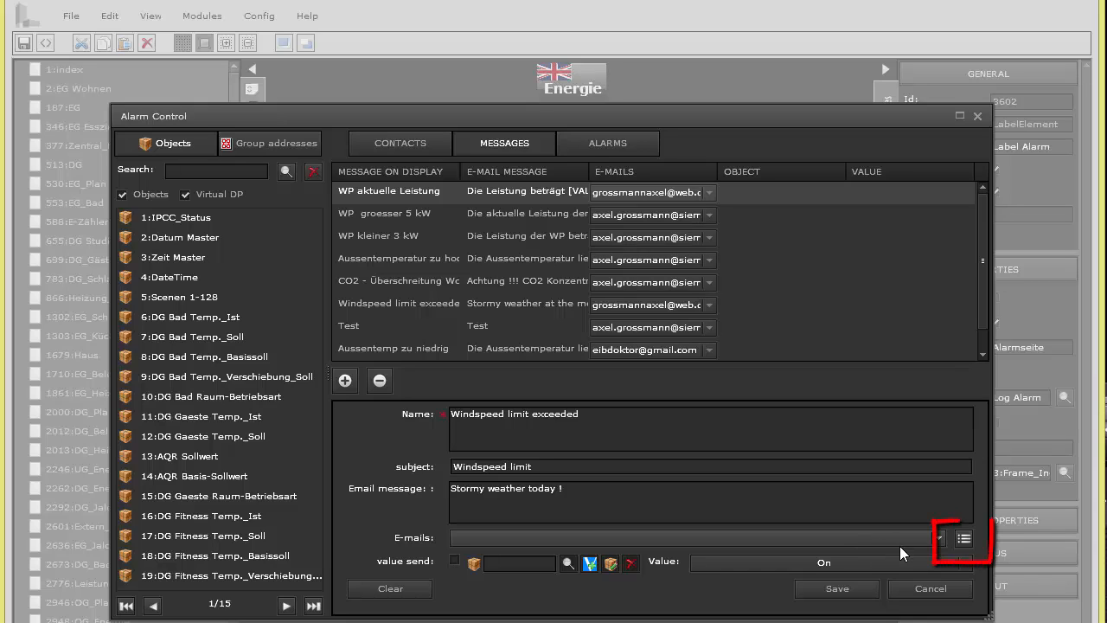
Associate the new contact's two e-mail addresses with the wind message
{"action": "left_click", "coordinate": [964, 537]}
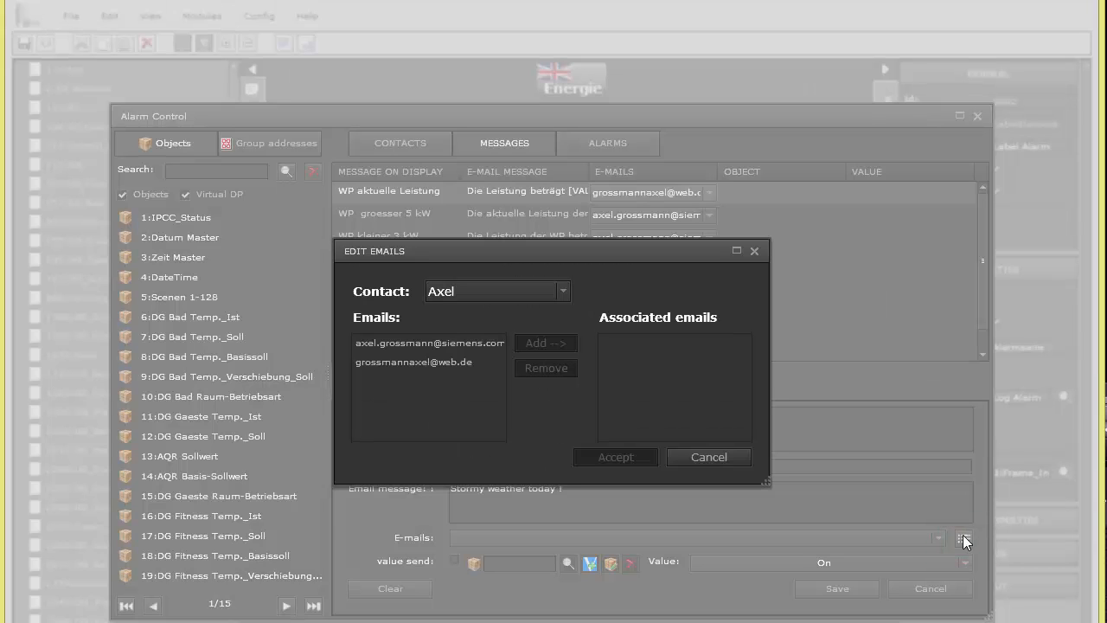
{"action": "left_click", "coordinate": [473, 292]}
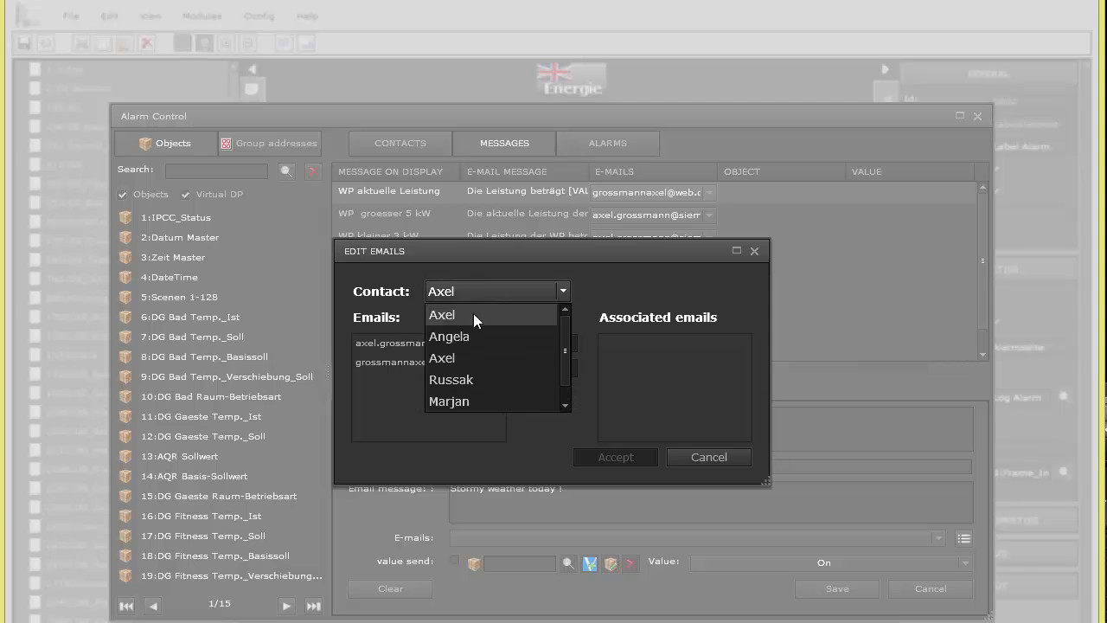
{"action": "scroll", "coordinate": [562, 398], "scroll_direction": "down", "scroll_amount": 1}
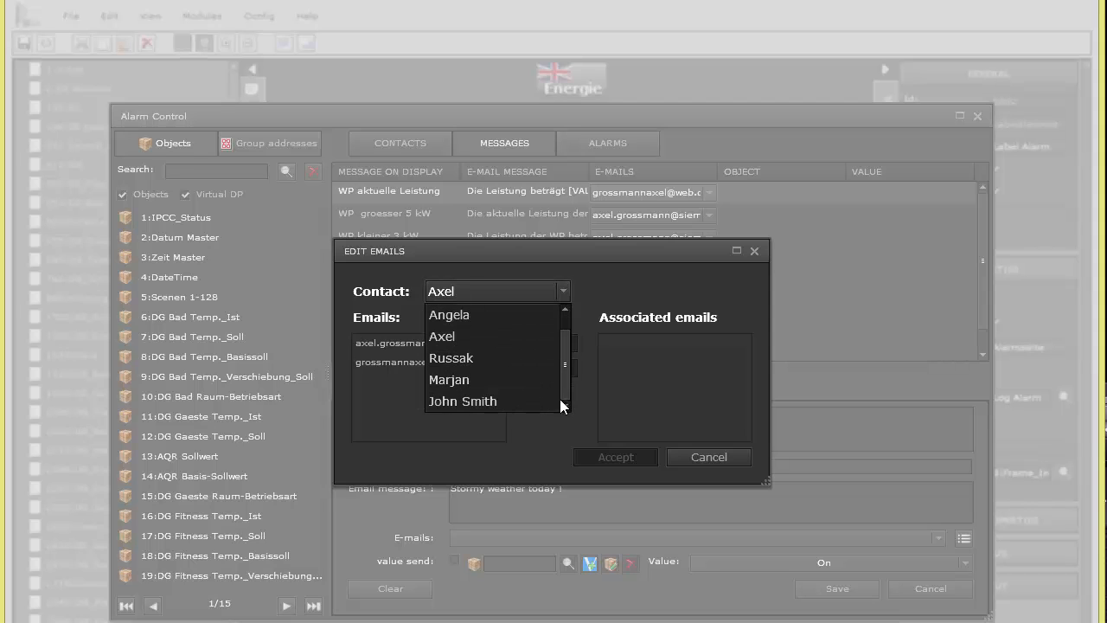
{"action": "left_click", "coordinate": [502, 399]}
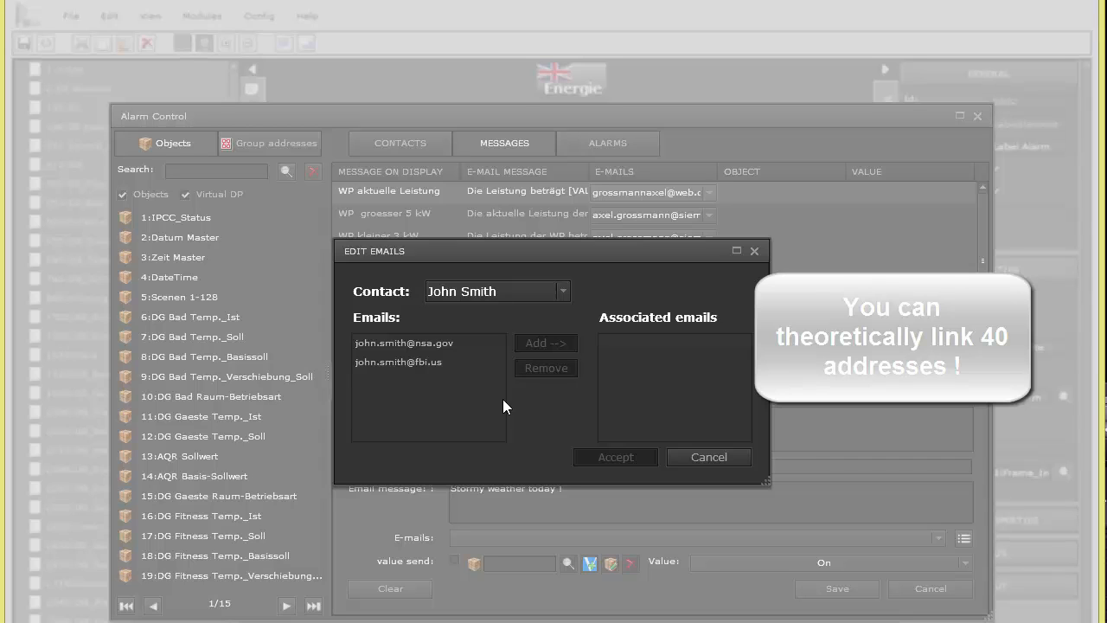
{"action": "left_click", "coordinate": [442, 344]}
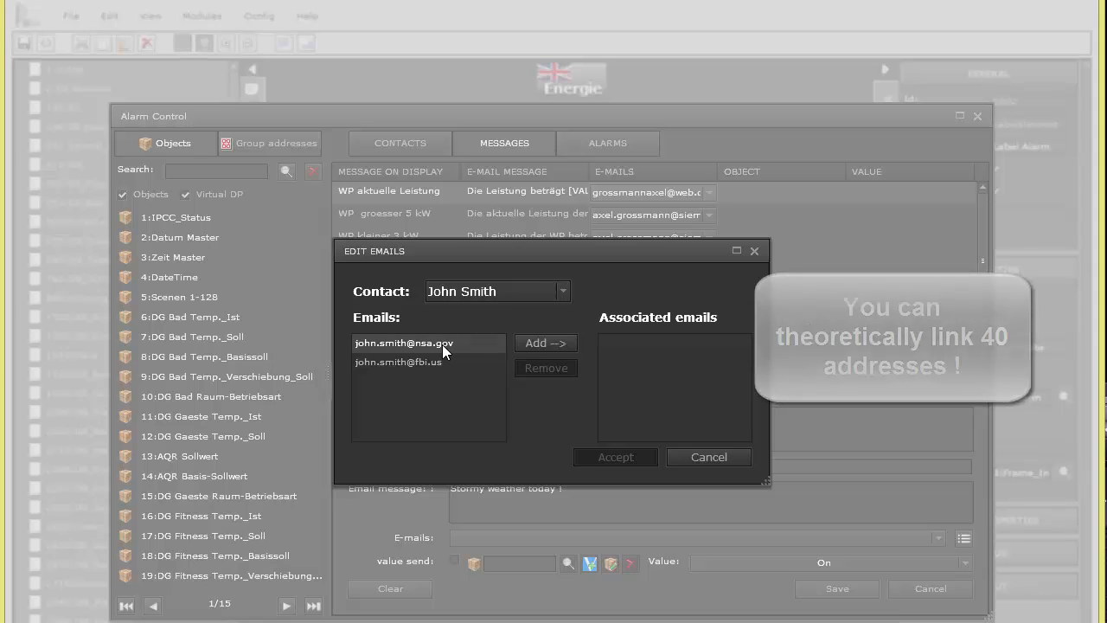
{"action": "left_click", "coordinate": [531, 343]}
{"action": "left_click", "coordinate": [452, 361]}
{"action": "left_click", "coordinate": [533, 346]}
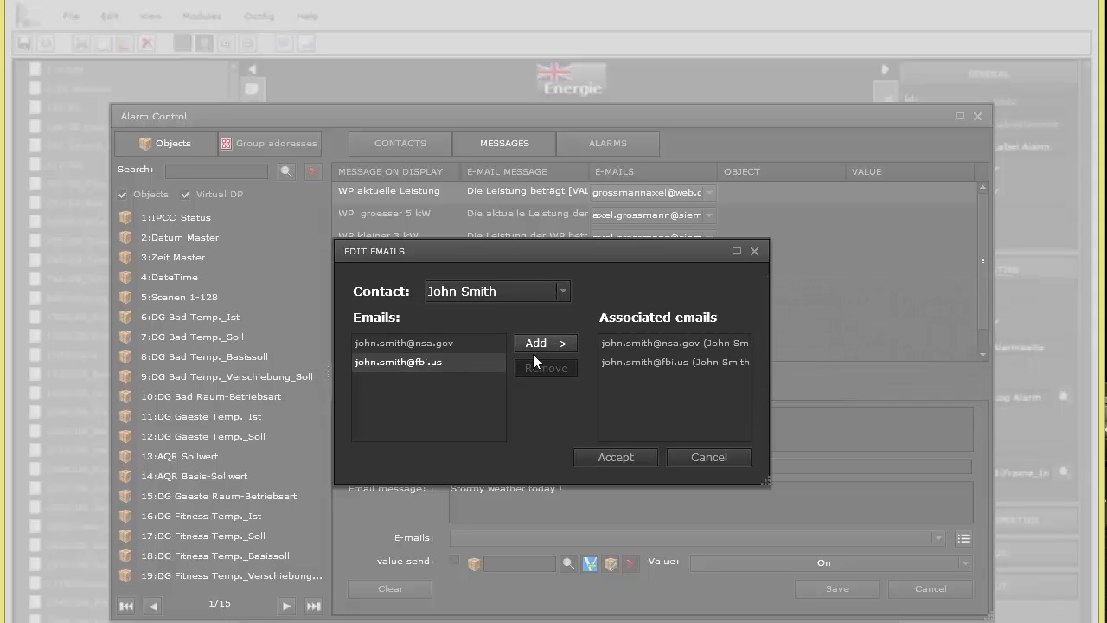
Add a second contact's e-mail address as the third recipient
{"action": "left_click", "coordinate": [532, 289]}
{"action": "left_click", "coordinate": [472, 375]}
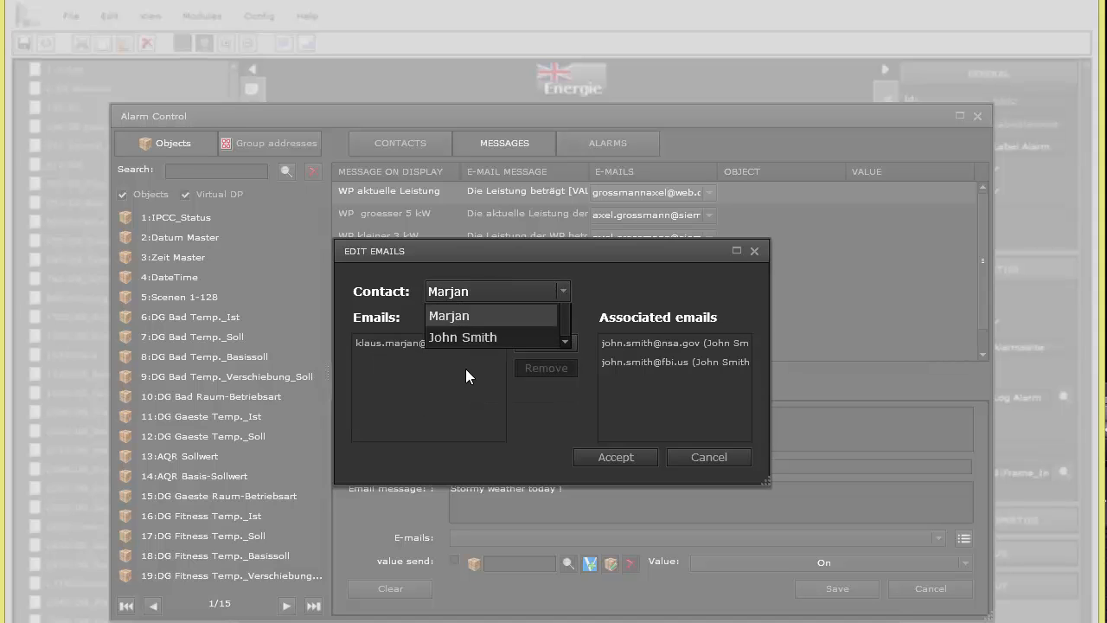
{"action": "left_click", "coordinate": [432, 343]}
{"action": "left_click", "coordinate": [538, 342]}
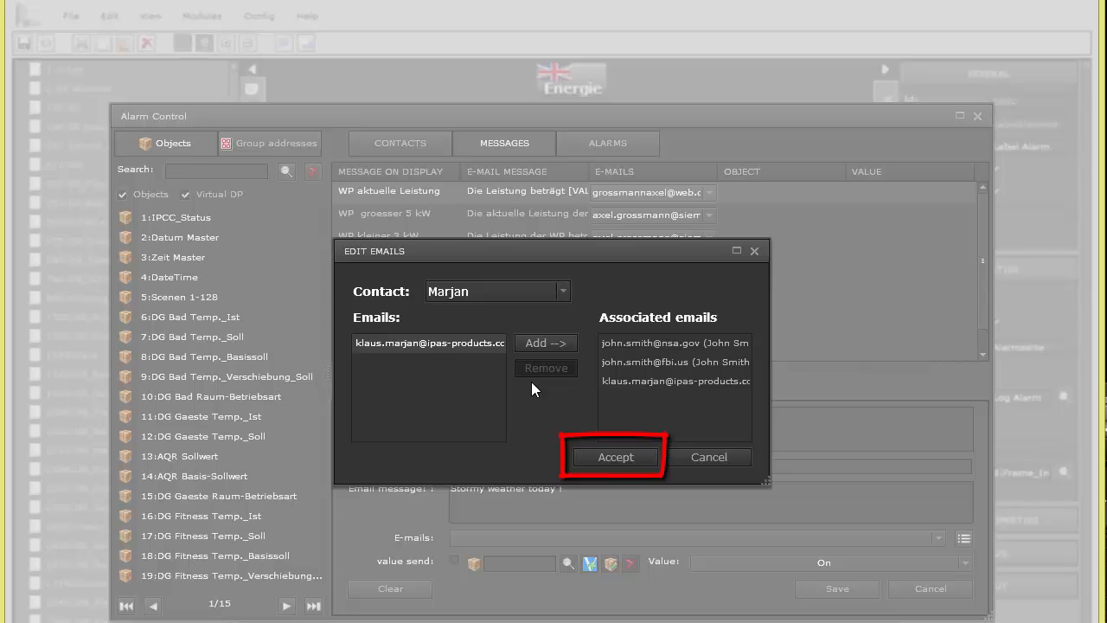
Accept the recipients, enable sending value On, and save the Windspeed limit exceeded message
{"action": "left_click", "coordinate": [604, 457]}
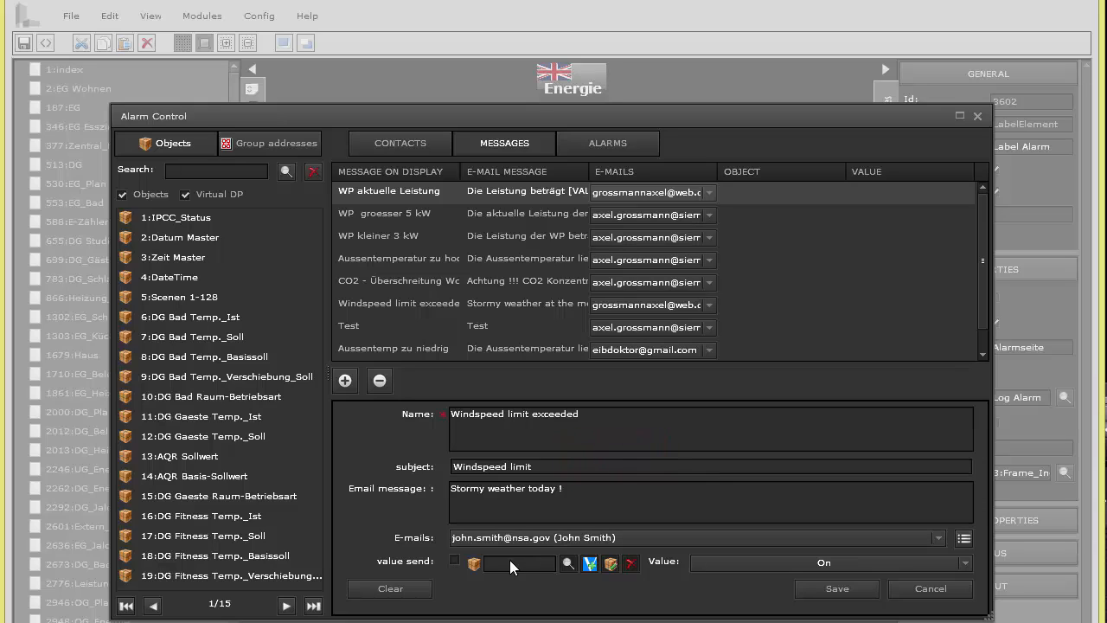
{"action": "left_click", "coordinate": [455, 560]}
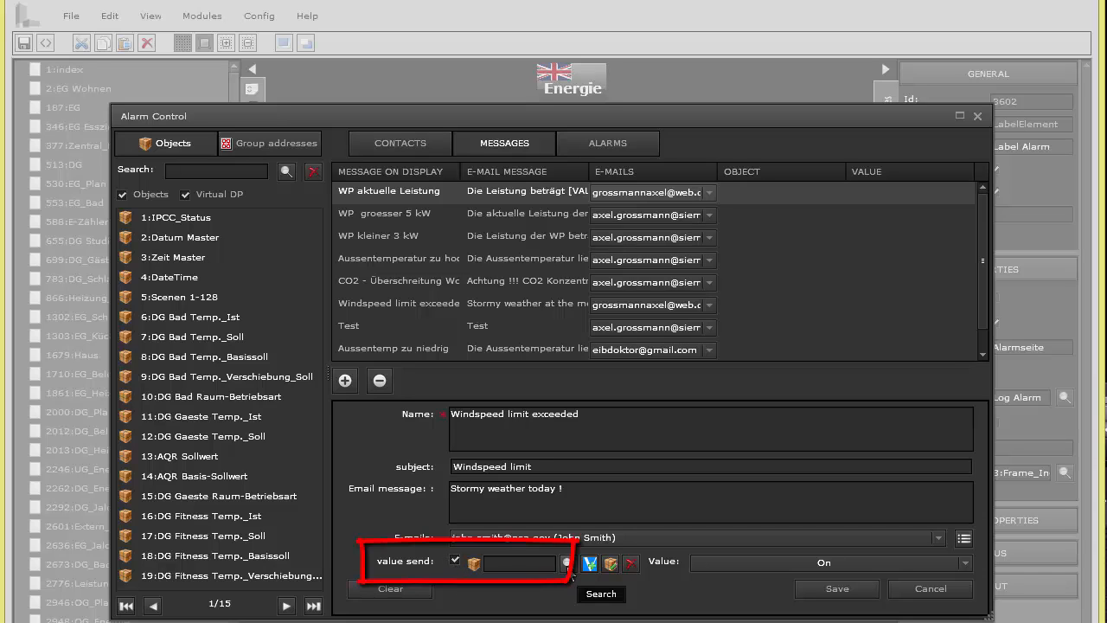
{"action": "left_click", "coordinate": [567, 563]}
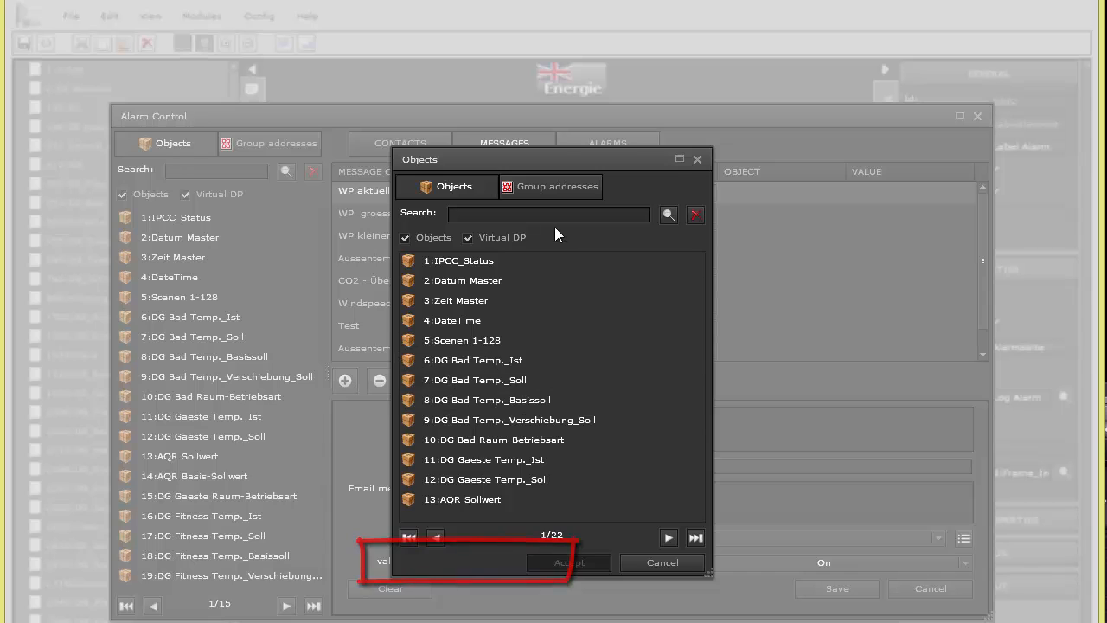
{"action": "left_click", "coordinate": [540, 187]}
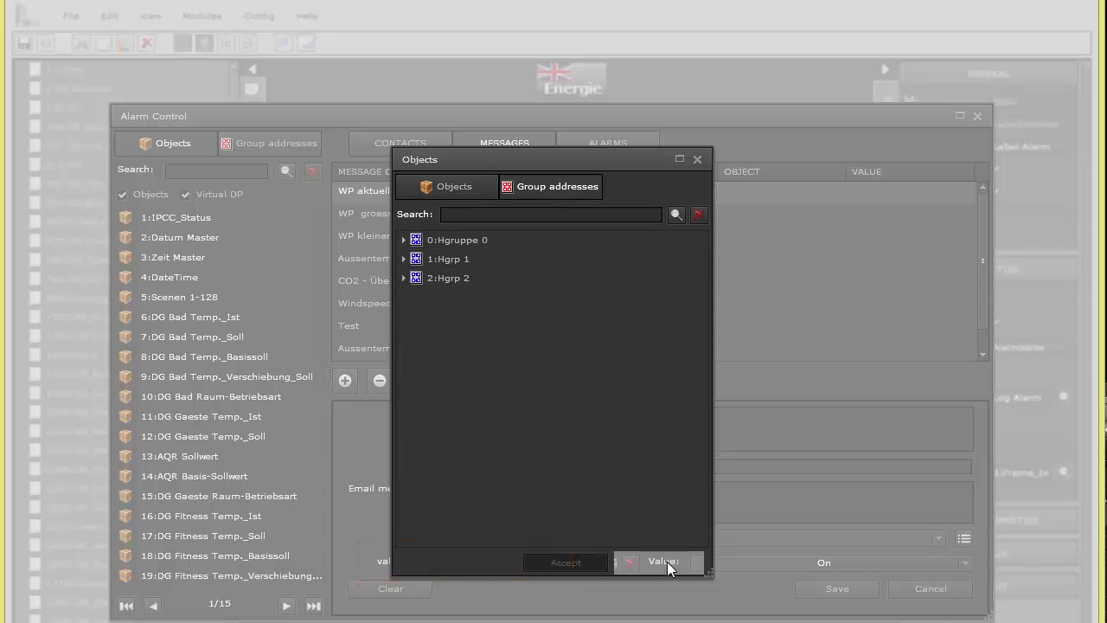
{"action": "left_click", "coordinate": [666, 561]}
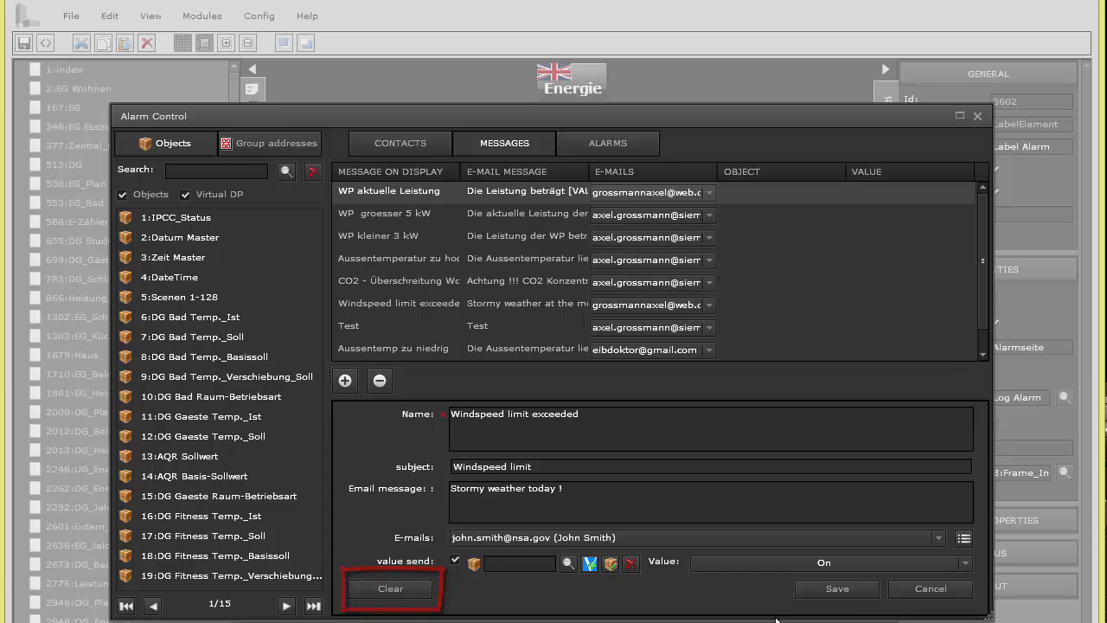
{"action": "left_click", "coordinate": [837, 589]}
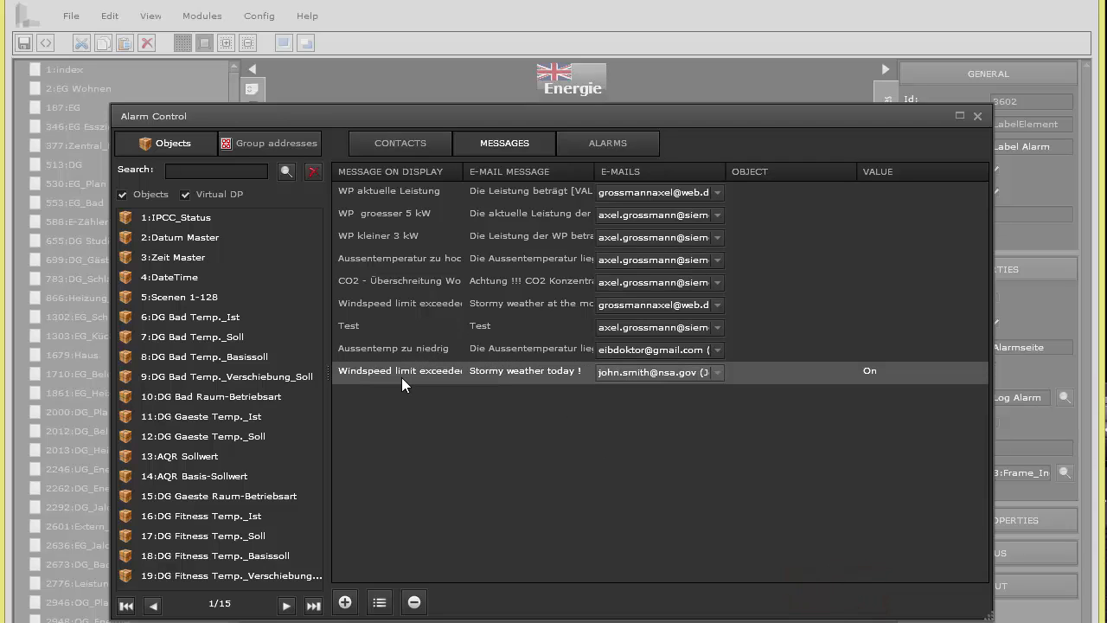
Start a new alarm and look over its Message choices without picking one
{"action": "left_click", "coordinate": [601, 144]}
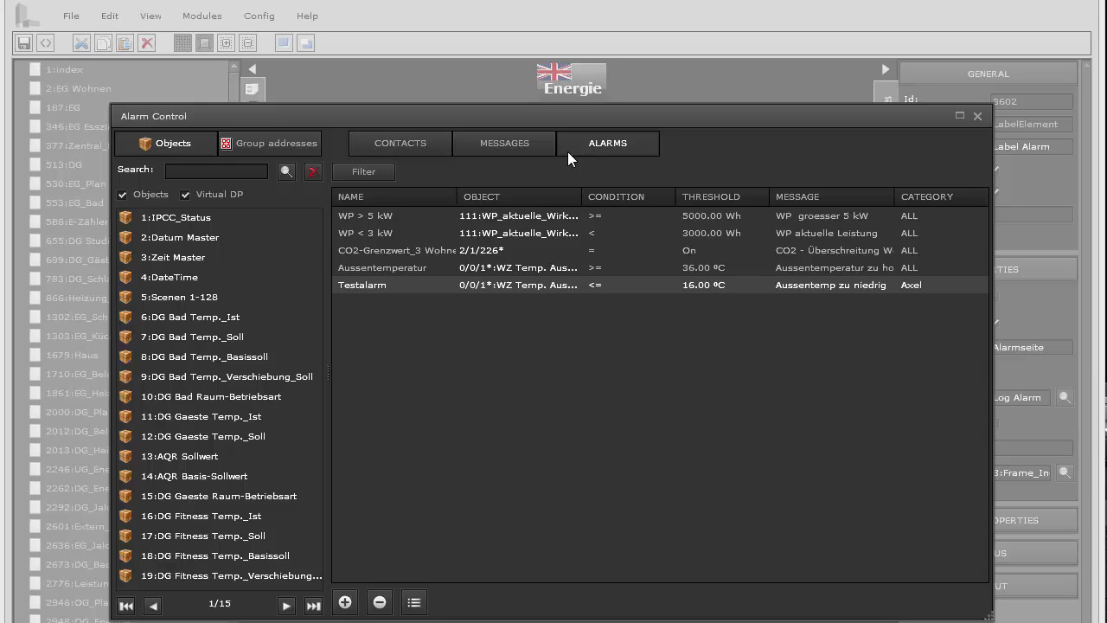
{"action": "left_click", "coordinate": [345, 602]}
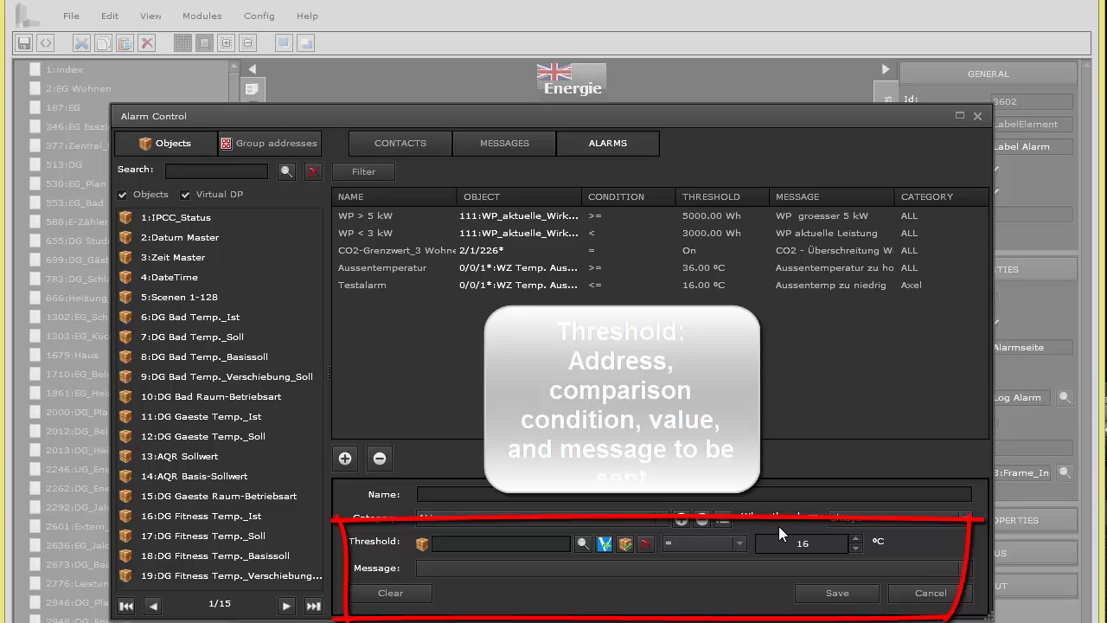
{"action": "left_click", "coordinate": [747, 566]}
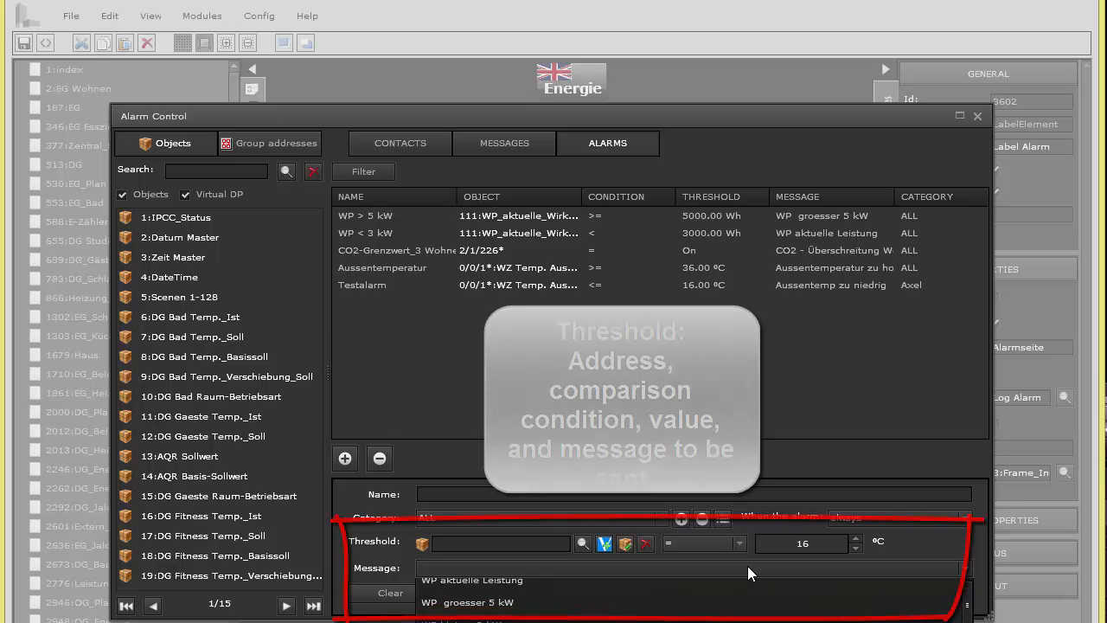
{"action": "left_click", "coordinate": [747, 567]}
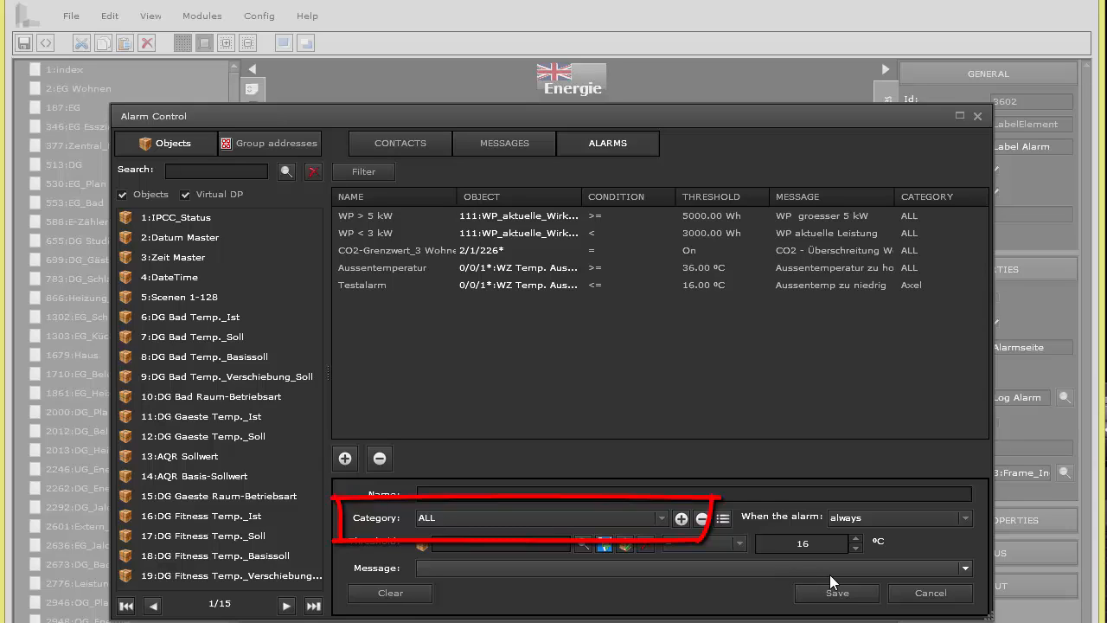
Check the Category choices, keep ALL, and begin creating a new category
{"action": "left_click", "coordinate": [661, 516]}
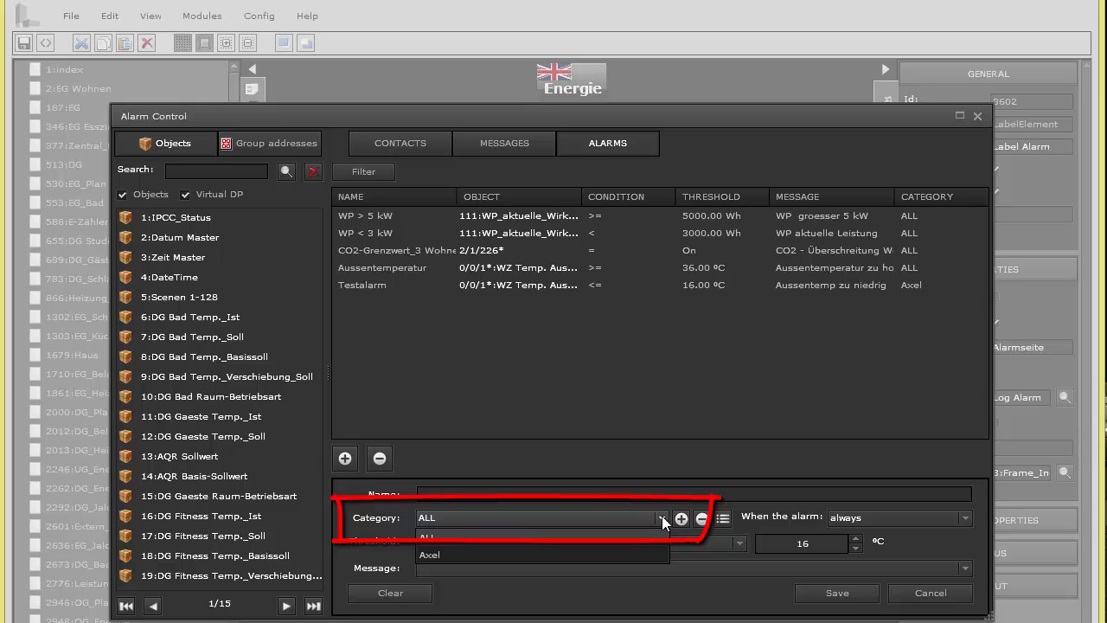
{"action": "left_click", "coordinate": [661, 515]}
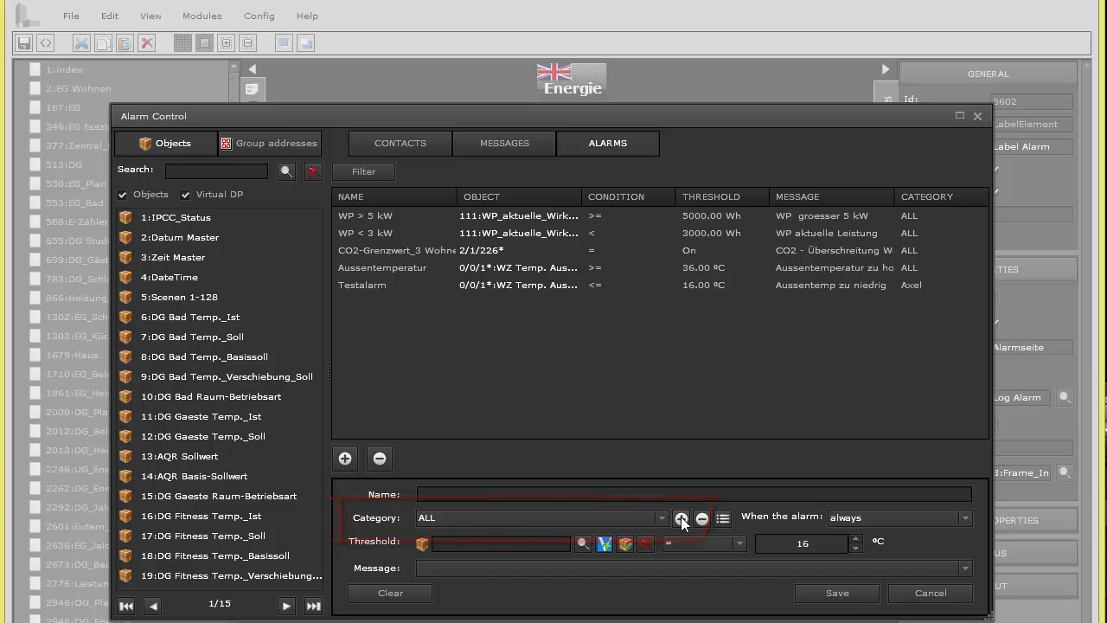
{"action": "left_click", "coordinate": [681, 516]}
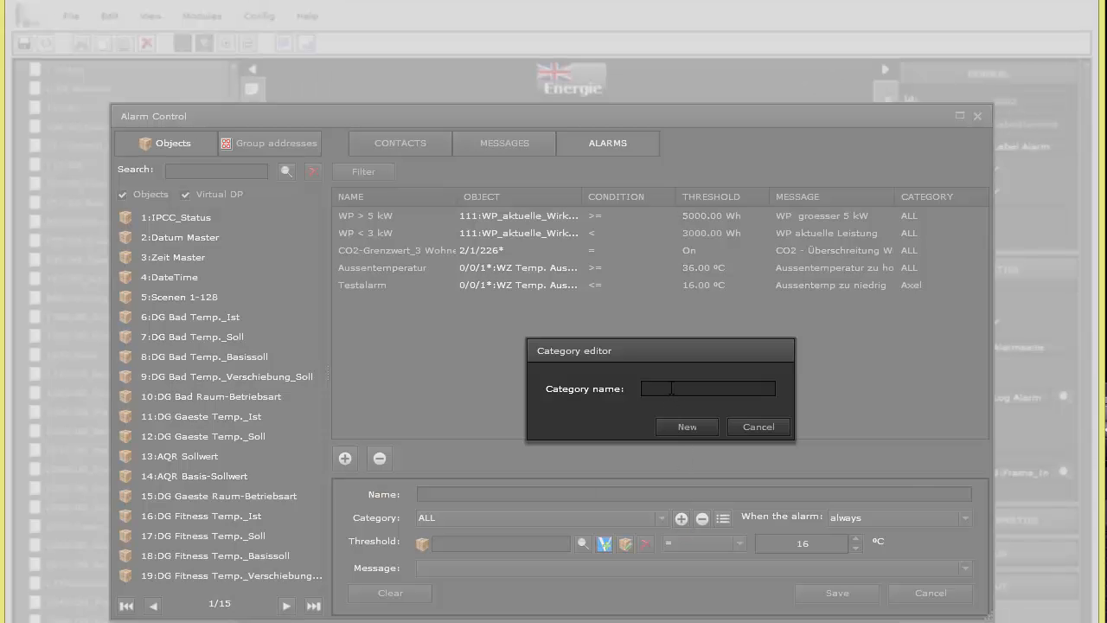
Create the Alarm category, set the new alarm to trigger always, and name it Wind speed
{"action": "type", "text": "Alarm"}
{"action": "left_click", "coordinate": [685, 426]}
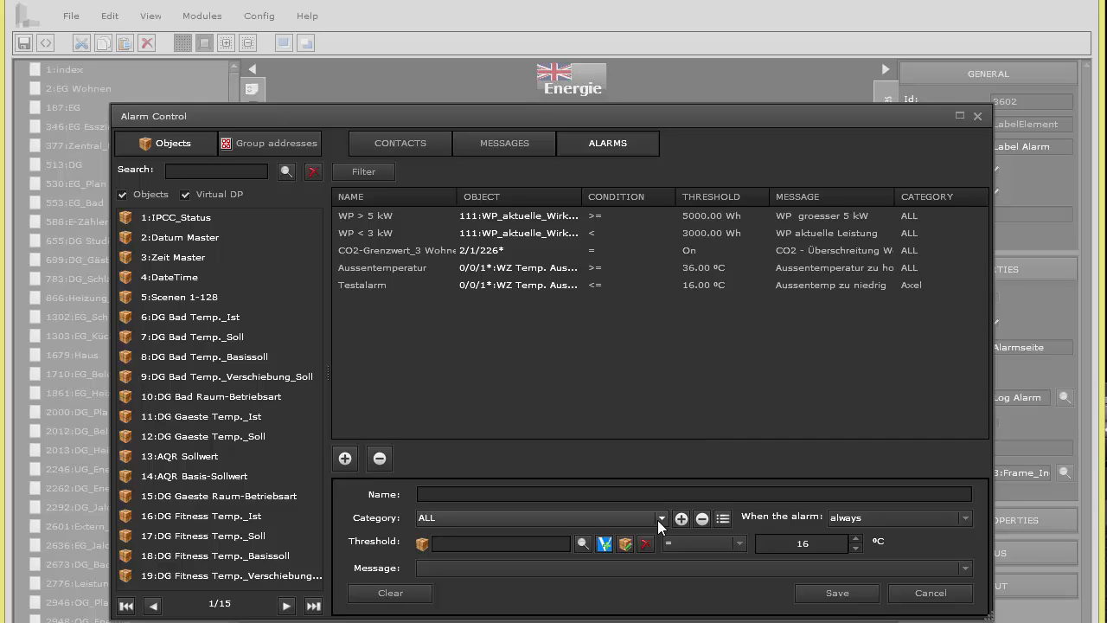
{"action": "left_click", "coordinate": [869, 516]}
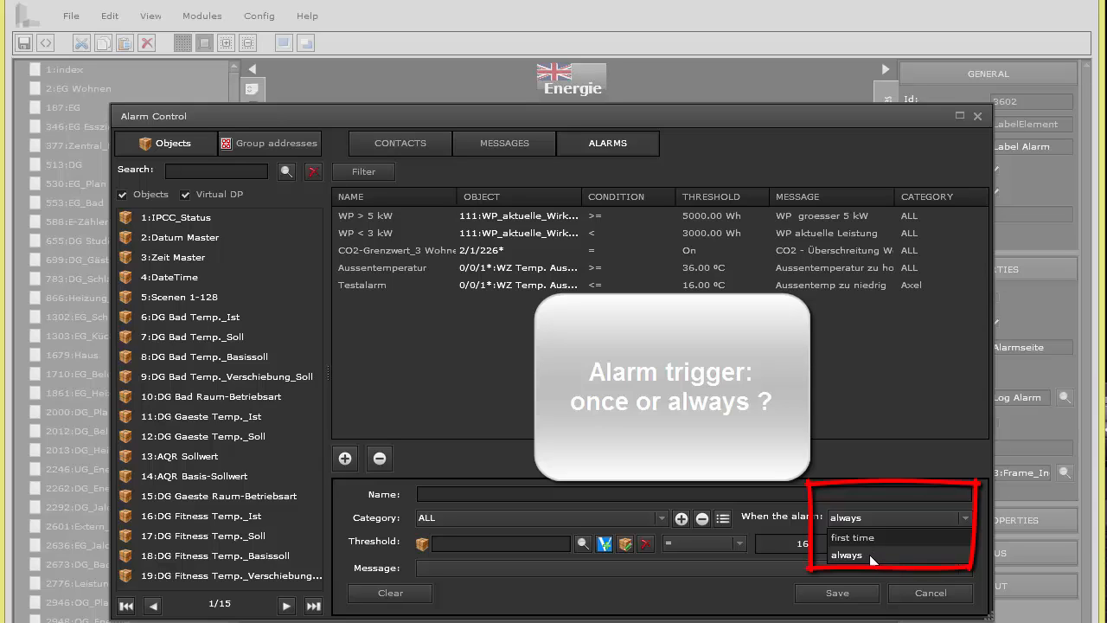
{"action": "left_click", "coordinate": [868, 554]}
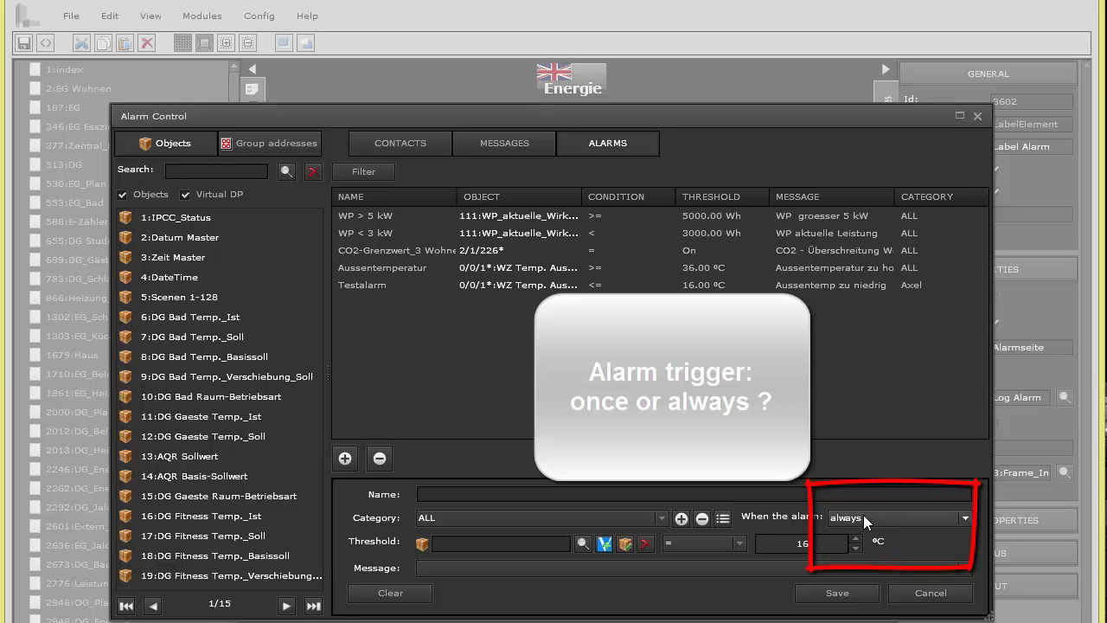
{"action": "left_click", "coordinate": [517, 494]}
{"action": "type", "text": "Wind speed"}
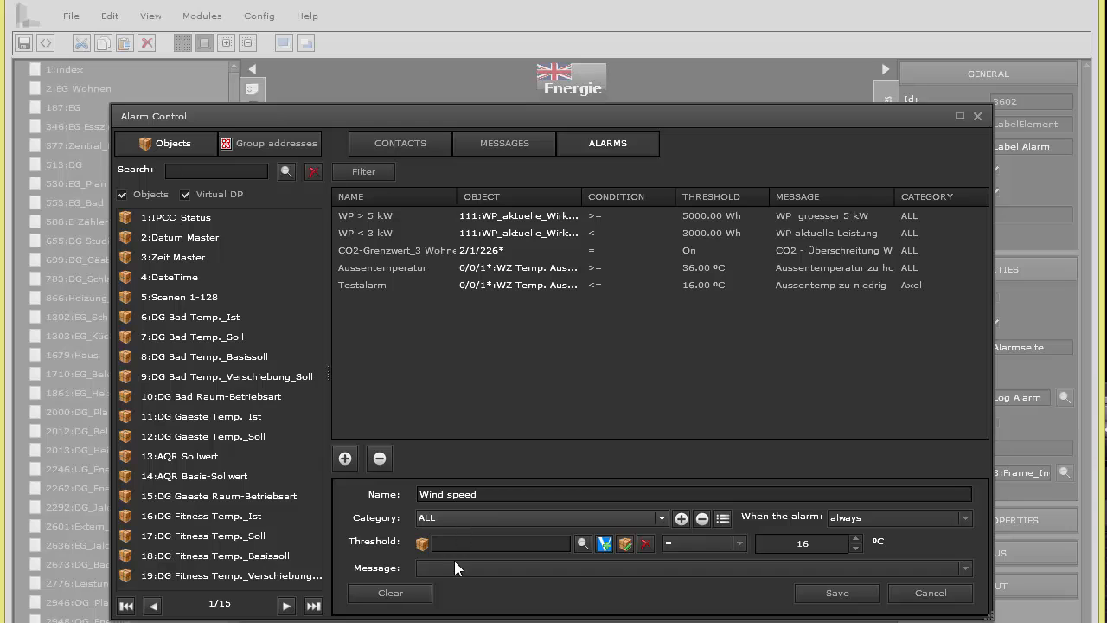
Search the addresses for 'wind' and use 5:Windspeed as the alarm's threshold object
{"action": "left_click", "coordinate": [583, 542]}
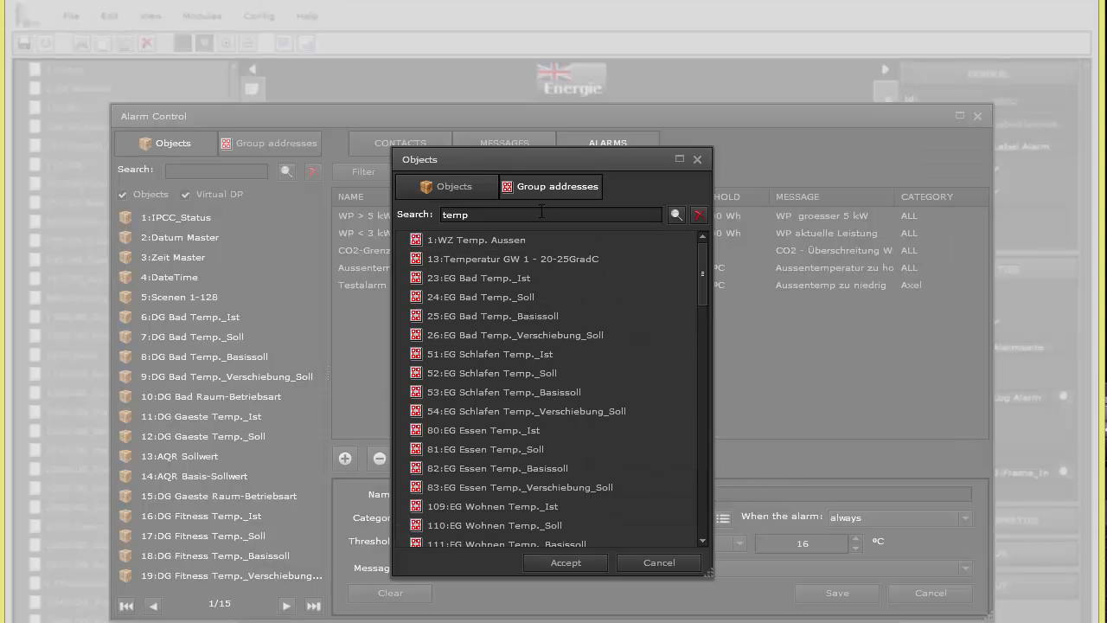
{"action": "key", "text": "ctrl+a"}
{"action": "type", "text": "wind"}
{"action": "left_click", "coordinate": [676, 214]}
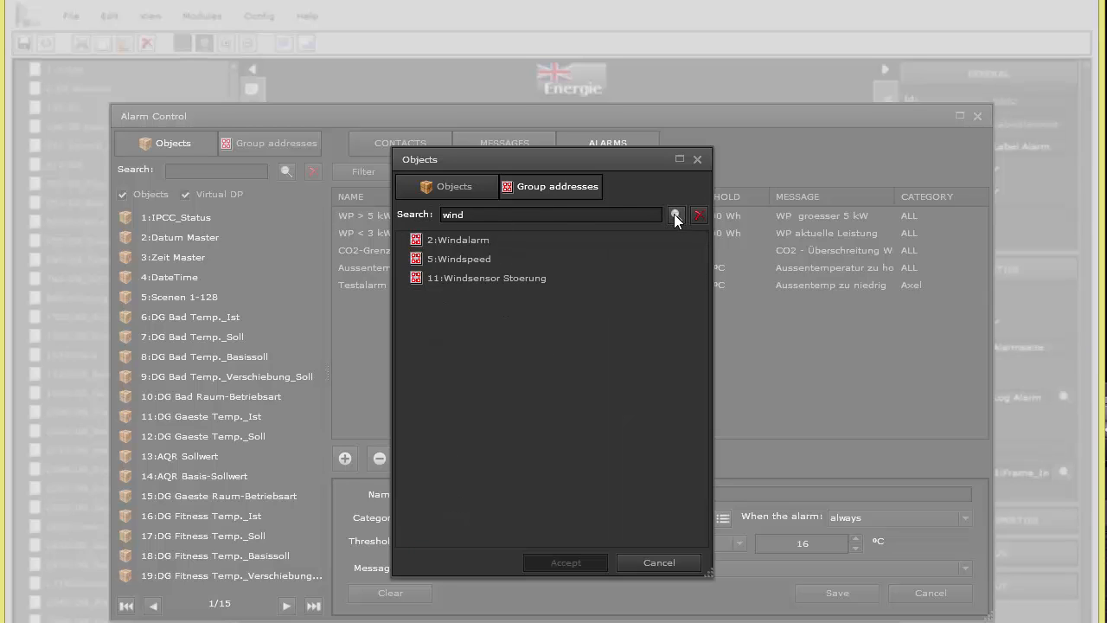
{"action": "left_click", "coordinate": [489, 239]}
{"action": "left_click", "coordinate": [497, 258]}
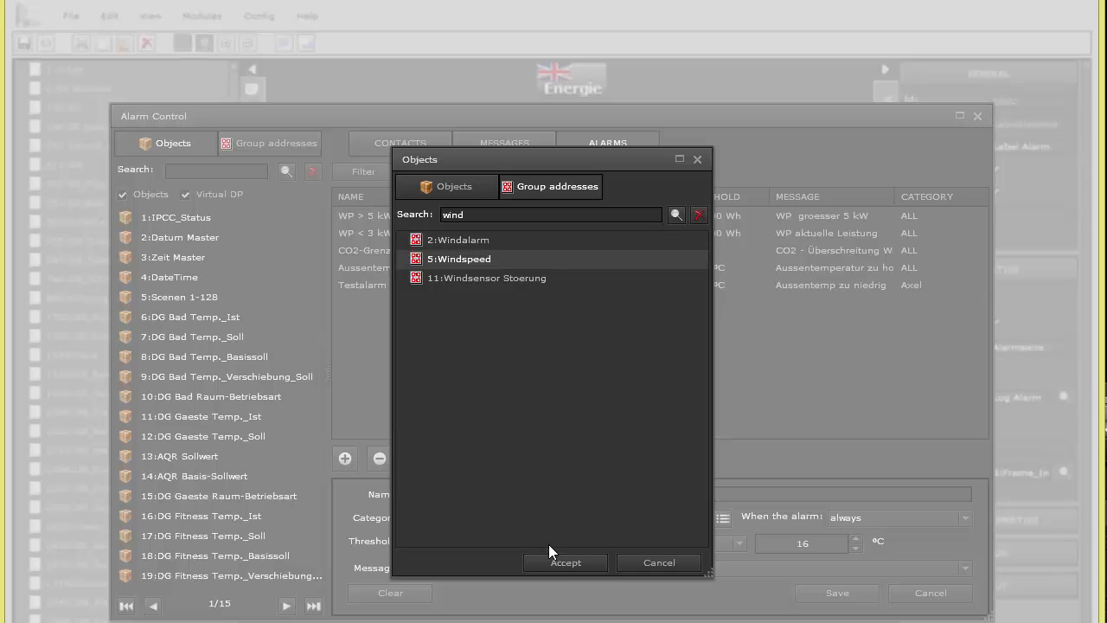
{"action": "left_click", "coordinate": [562, 562]}
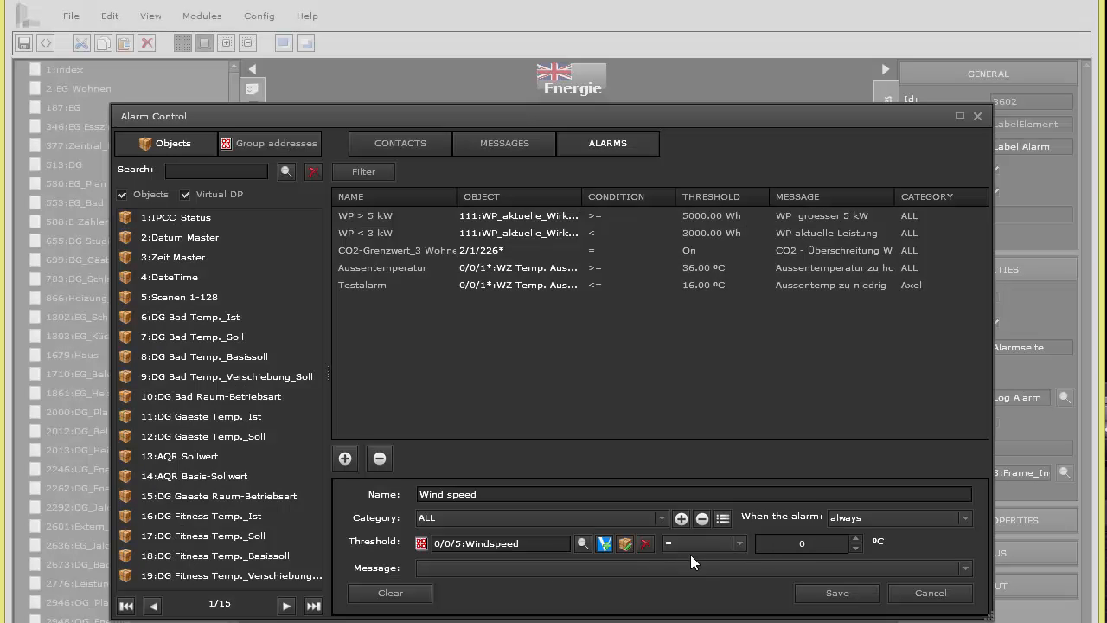
Set the Windspeed group address to sub type DPT_Value_Wsp in km/h, make it readable, and save
{"action": "left_click", "coordinate": [628, 543]}
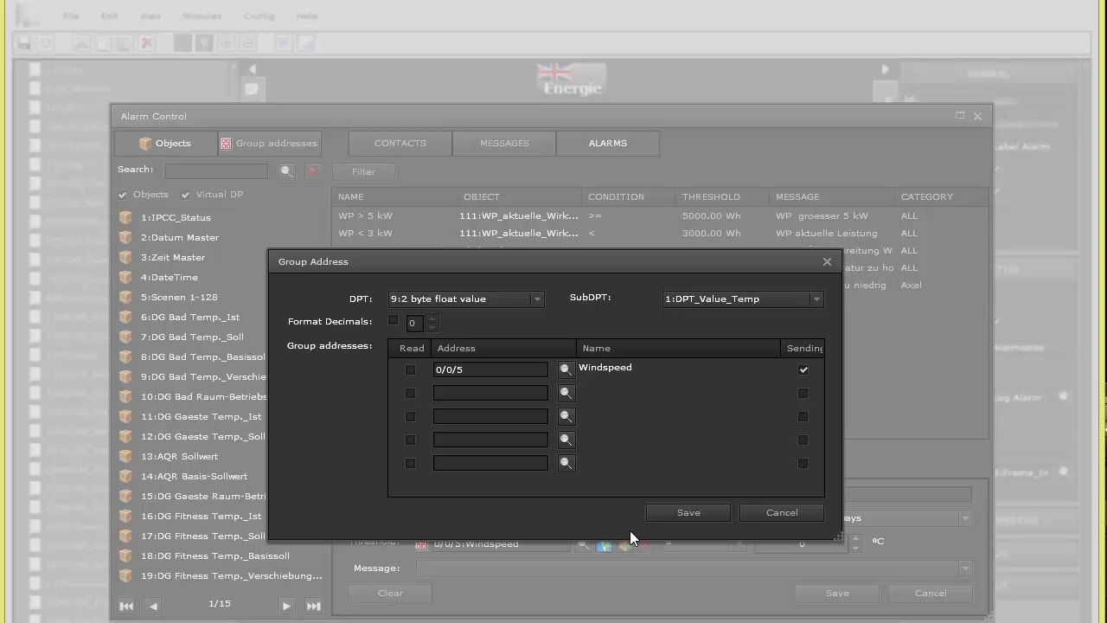
{"action": "left_click", "coordinate": [688, 297]}
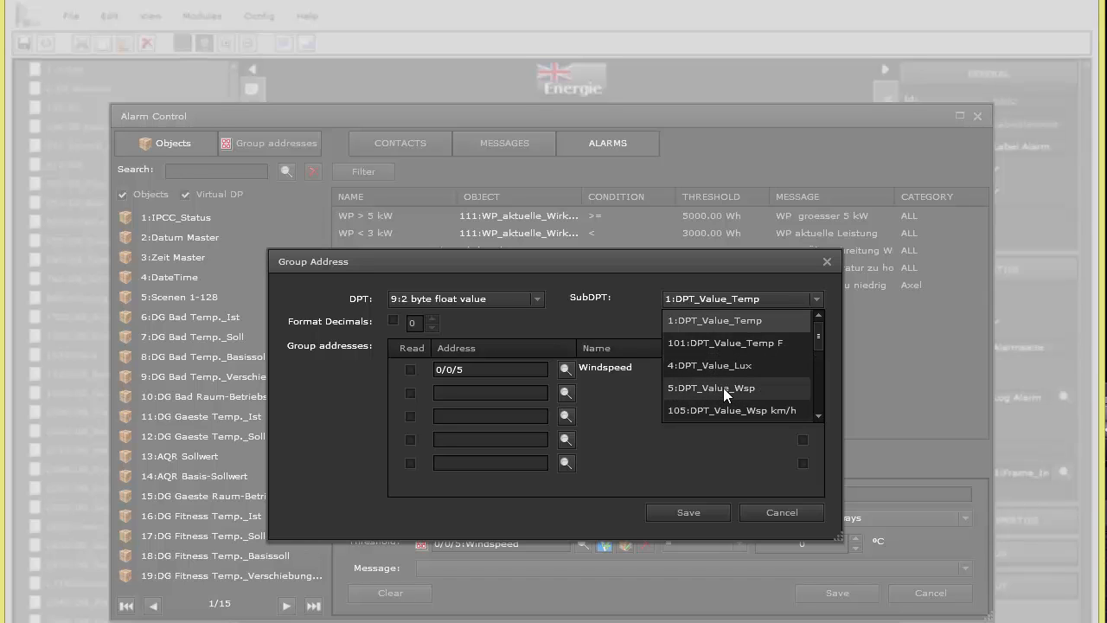
{"action": "left_click", "coordinate": [673, 386]}
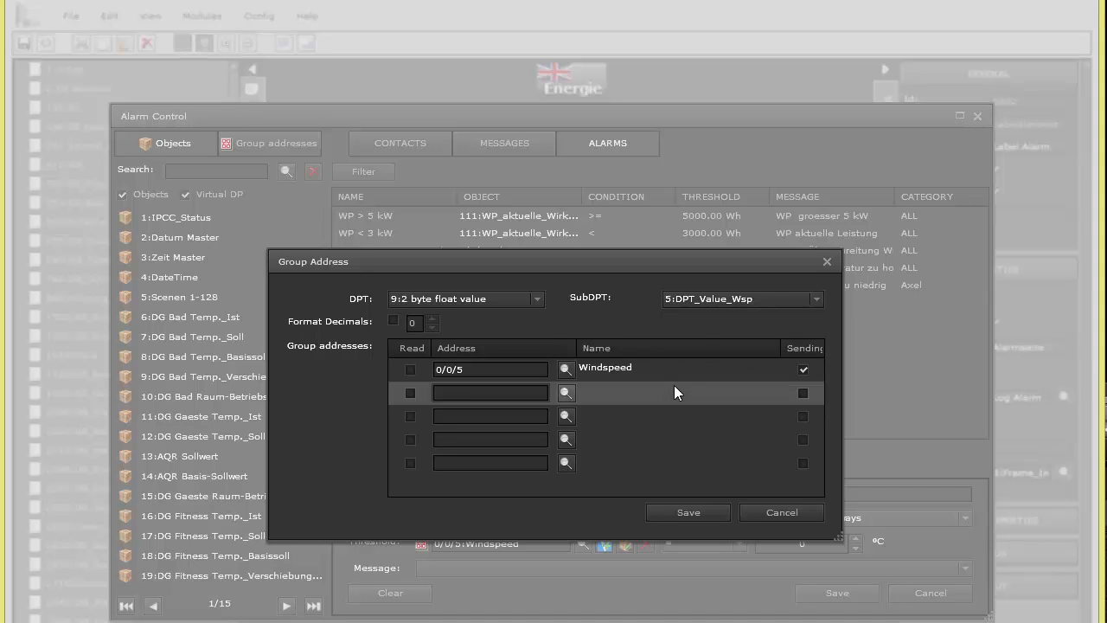
{"action": "left_click", "coordinate": [698, 298]}
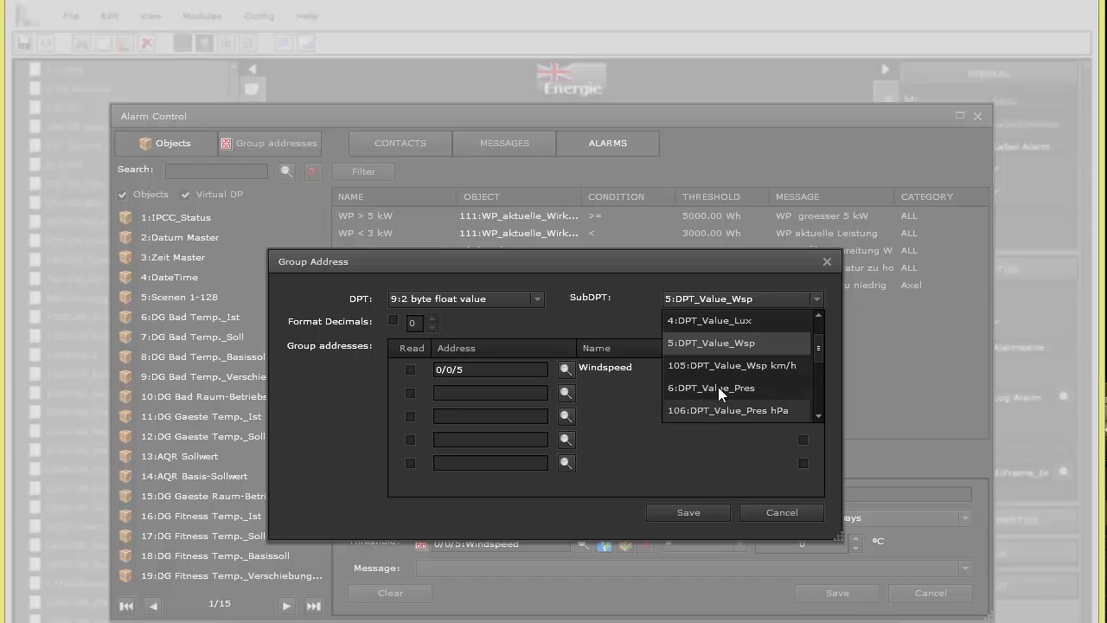
{"action": "left_click", "coordinate": [719, 362]}
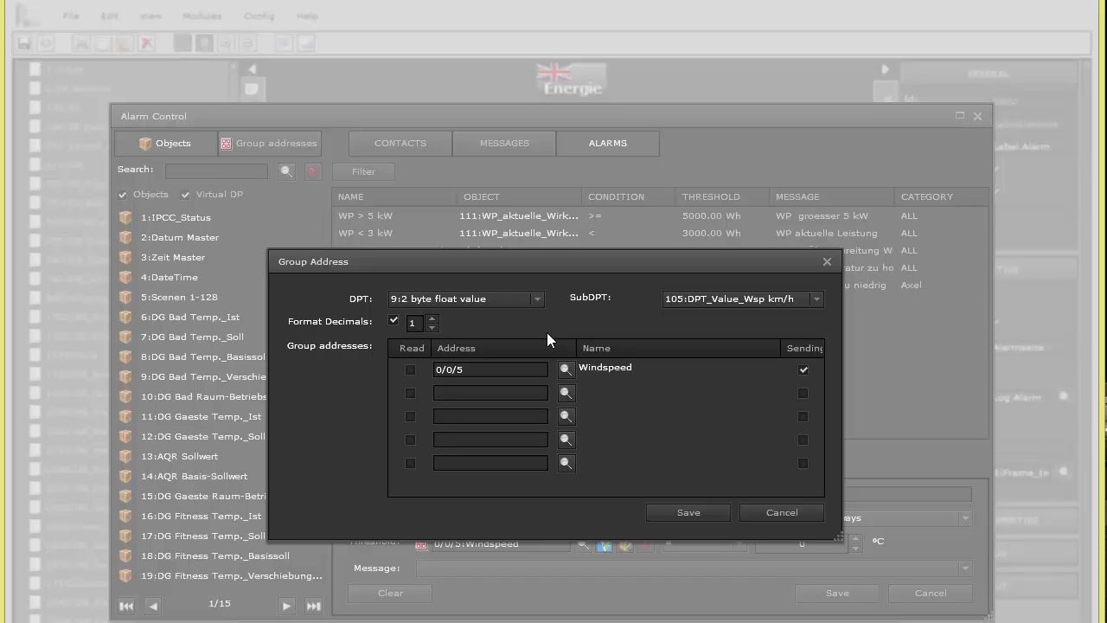
{"action": "left_click", "coordinate": [410, 370]}
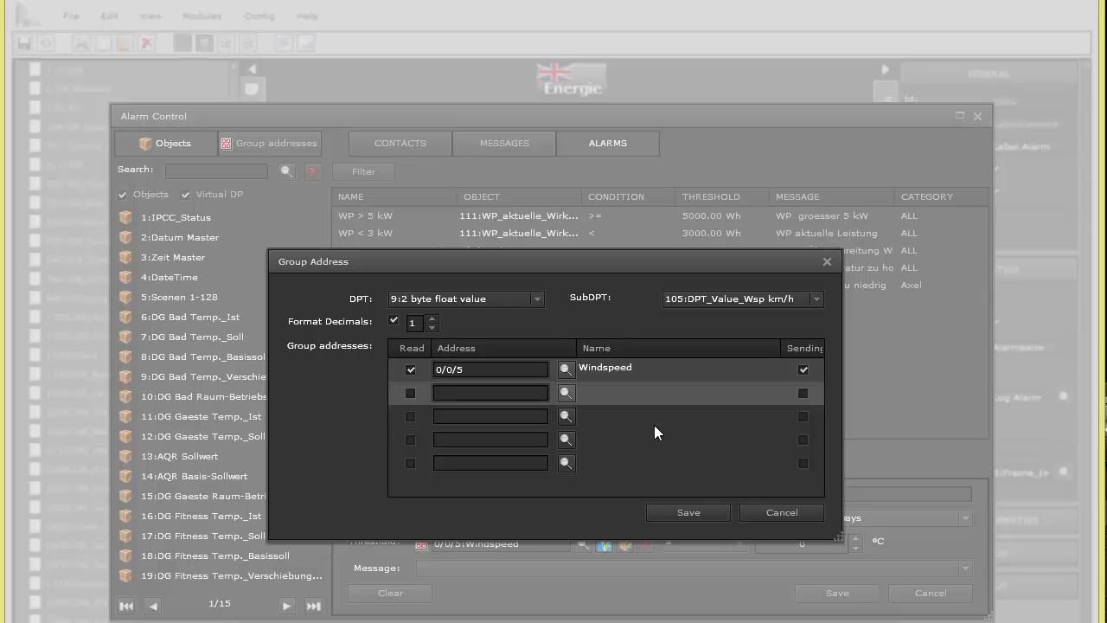
{"action": "left_click", "coordinate": [674, 512]}
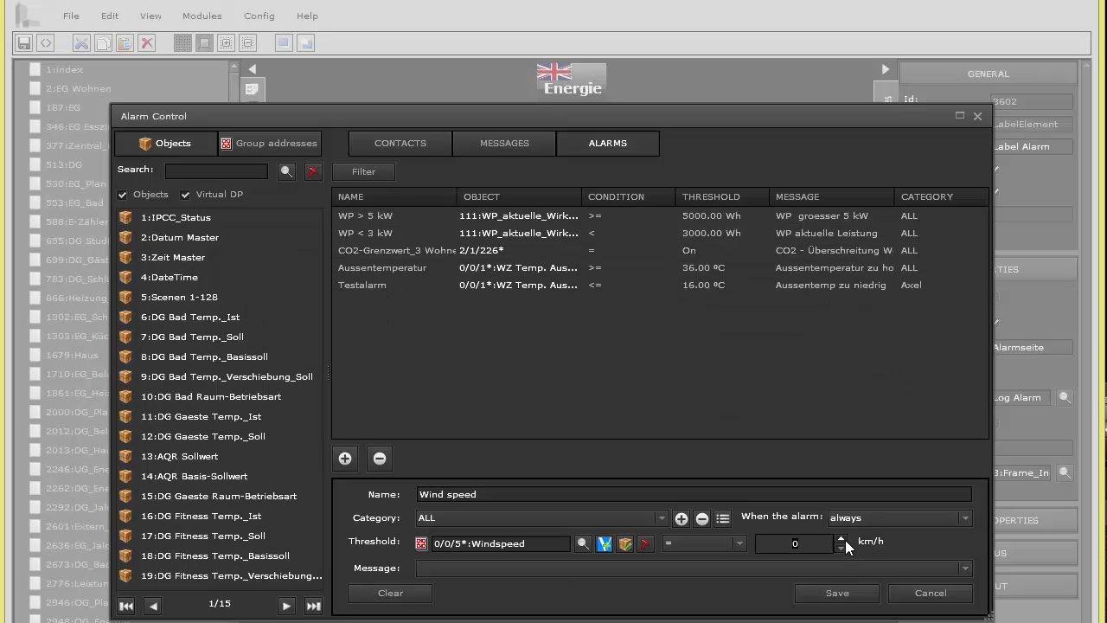
Set the threshold to >= 20 with message 'Windspeed limit exceeded !' and save the alarm
{"action": "type", "text": "20"}
{"action": "left_click", "coordinate": [737, 542]}
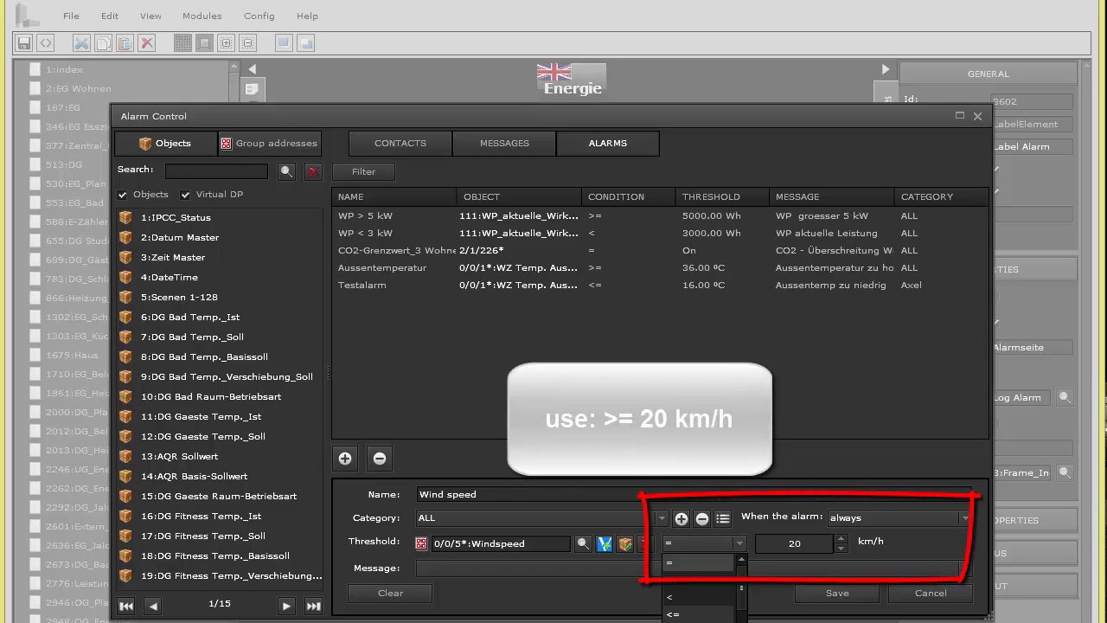
{"action": "scroll", "coordinate": [702, 618], "scroll_direction": "down", "scroll_amount": 2}
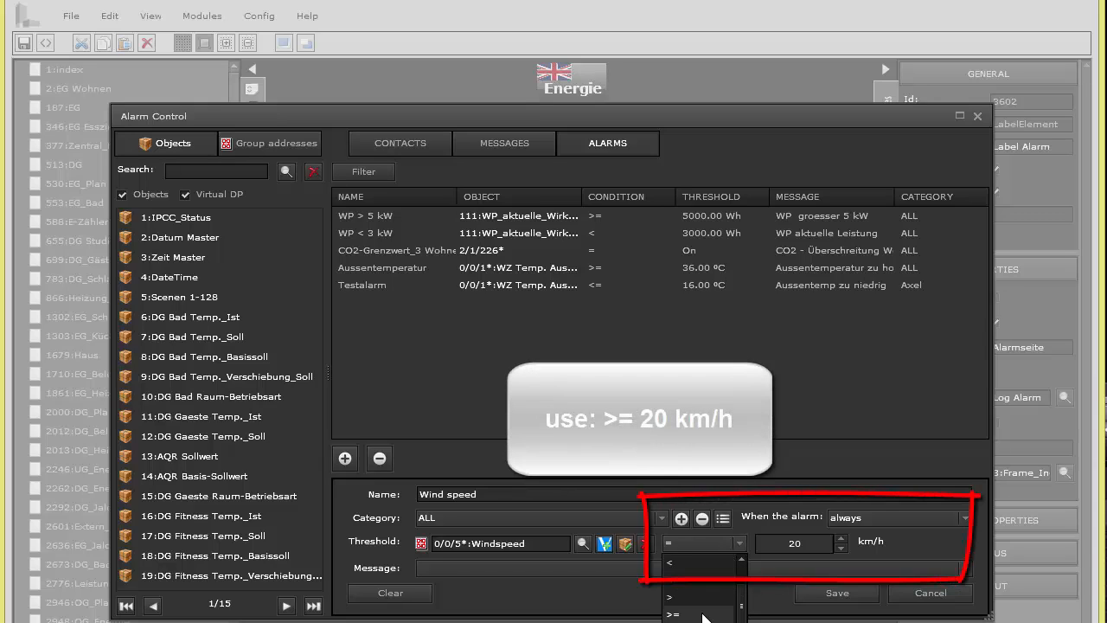
{"action": "left_click", "coordinate": [685, 595]}
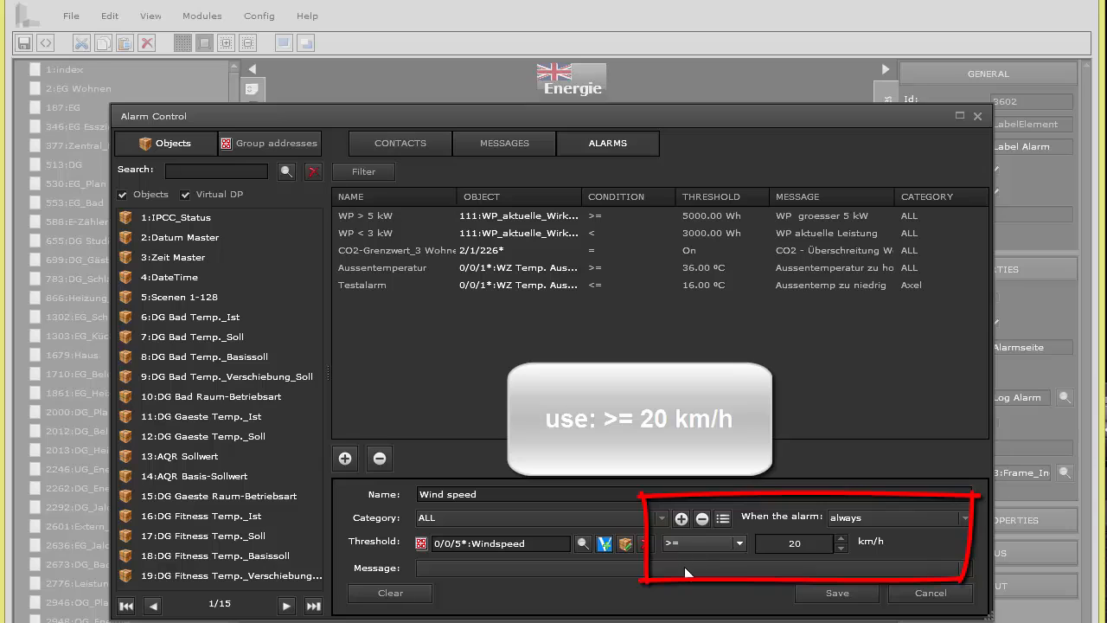
{"action": "left_click", "coordinate": [968, 568]}
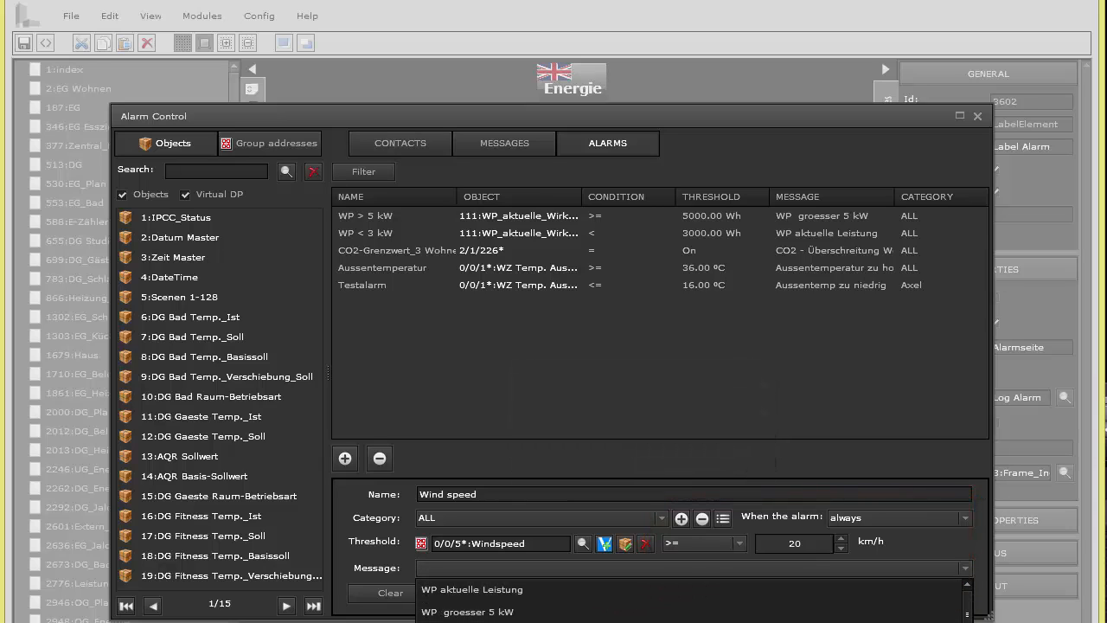
{"action": "scroll", "coordinate": [691, 601], "scroll_direction": "down", "scroll_amount": 1}
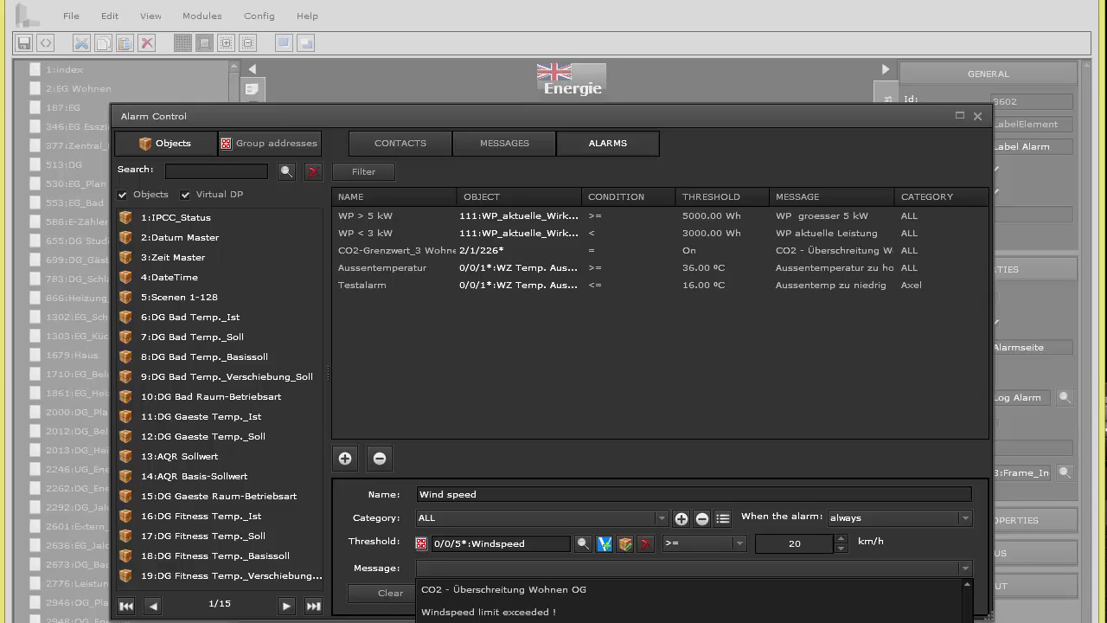
{"action": "left_click", "coordinate": [606, 612]}
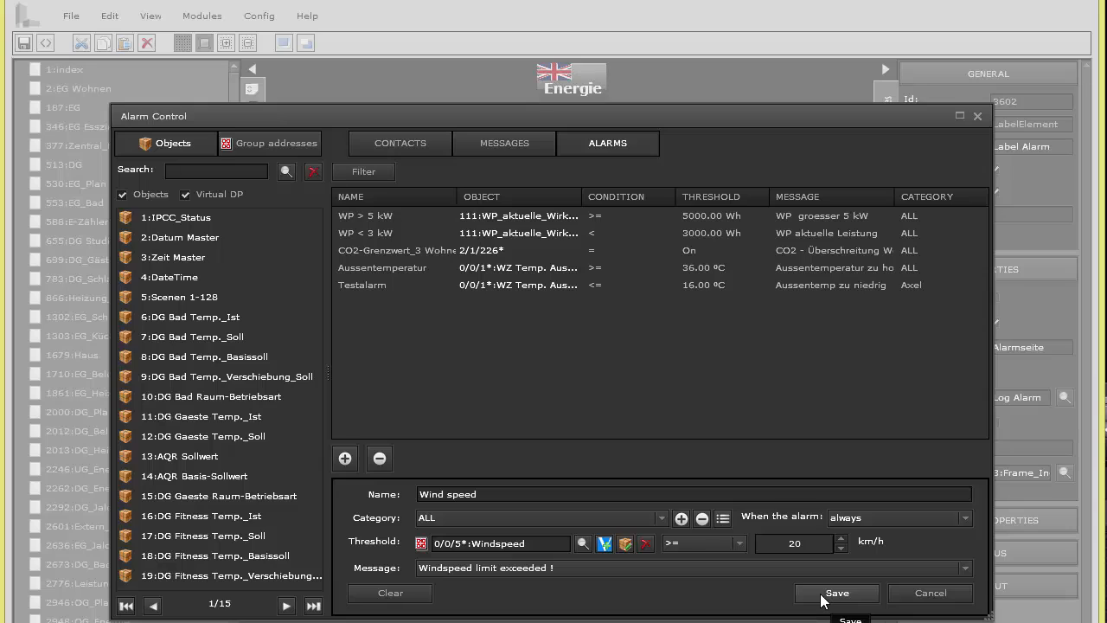
{"action": "left_click", "coordinate": [833, 594]}
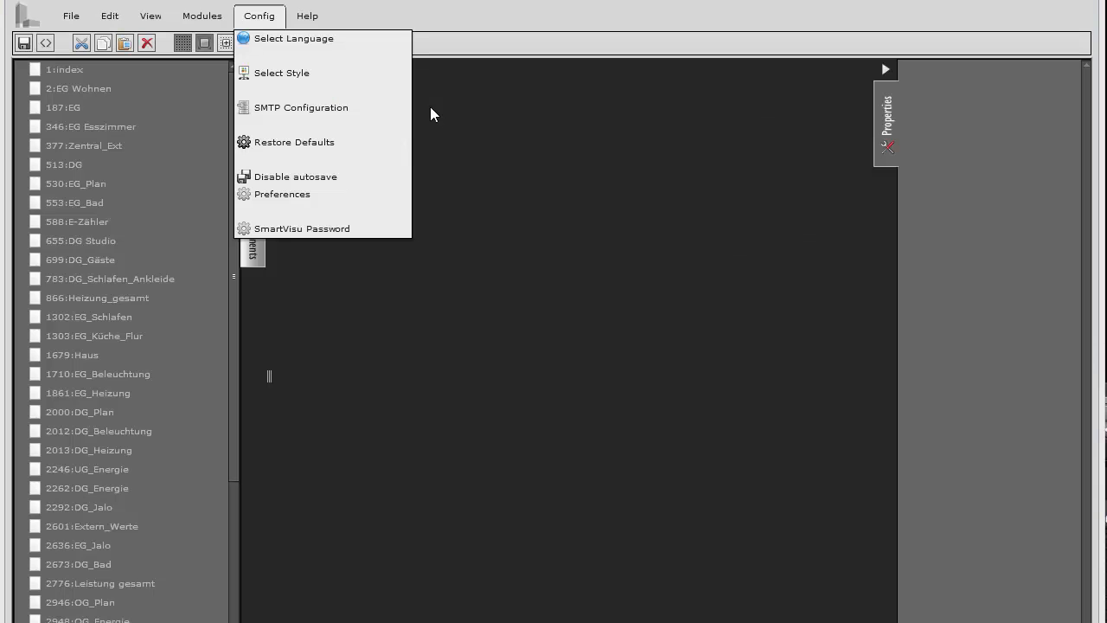
Configure SMTP with host smtp.googlemail.com, port 465, and ssl authentication
{"action": "left_click", "coordinate": [337, 113]}
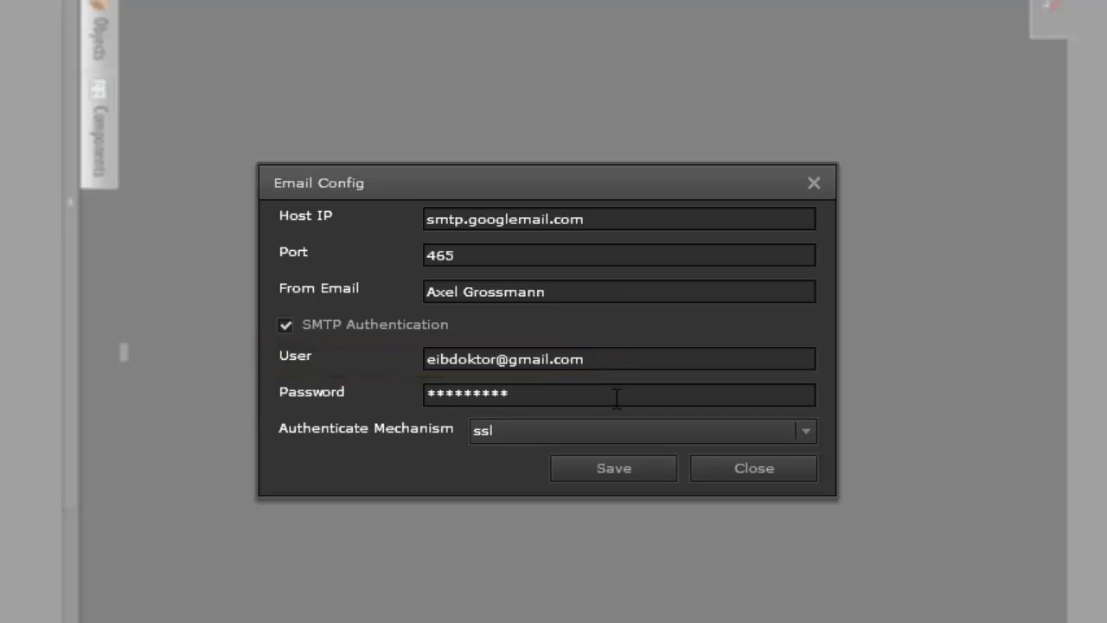
{"action": "left_click", "coordinate": [530, 433]}
{"action": "left_click", "coordinate": [530, 433]}
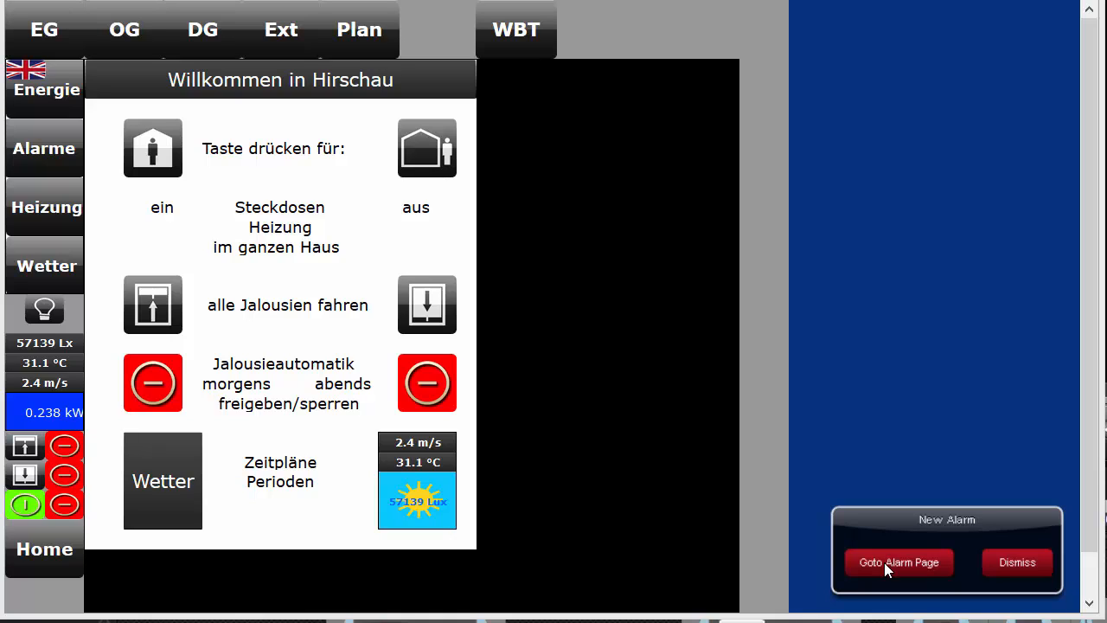
Go to the Alarm Page and acknowledge WP groesser 5 kW, WP aktuelle Leistung and Aussentemperatur zu hoch
{"action": "left_click", "coordinate": [884, 562]}
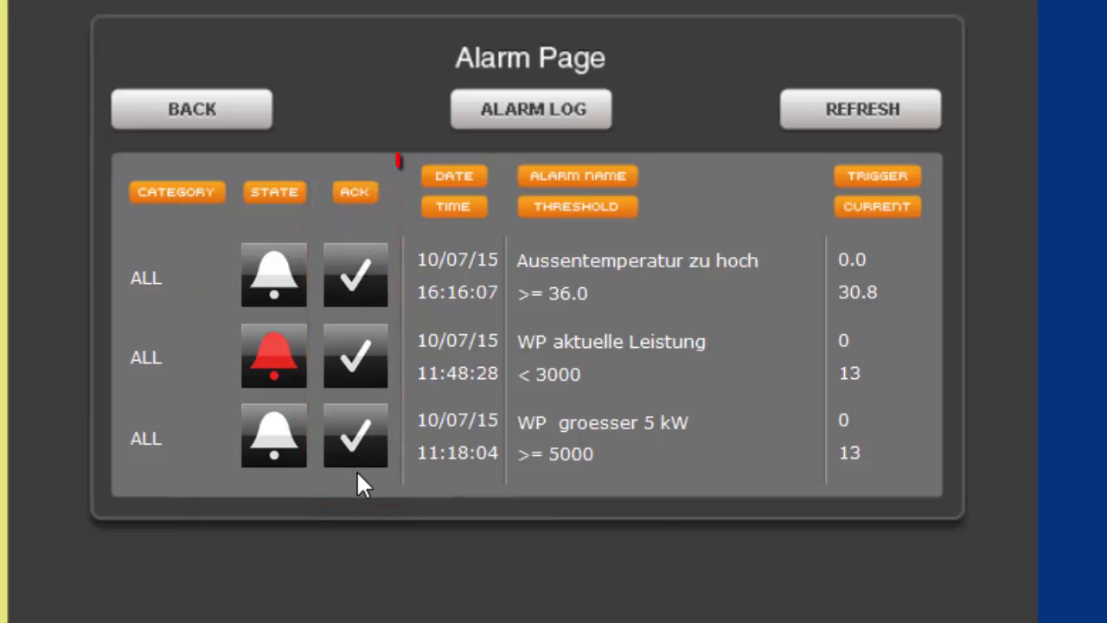
{"action": "left_click", "coordinate": [362, 439]}
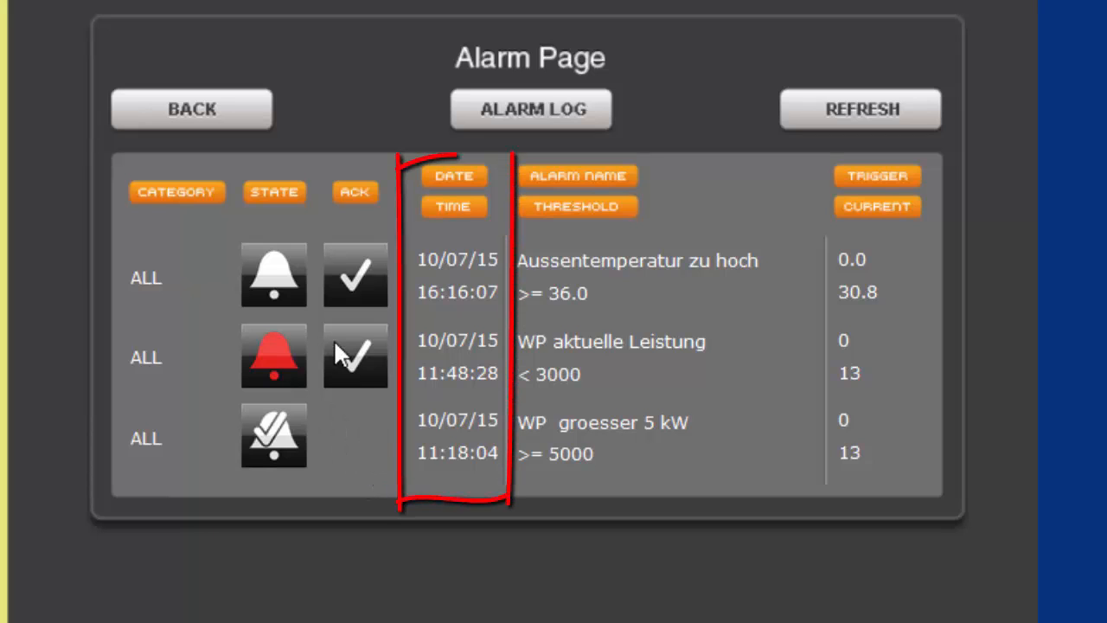
{"action": "left_click", "coordinate": [352, 362]}
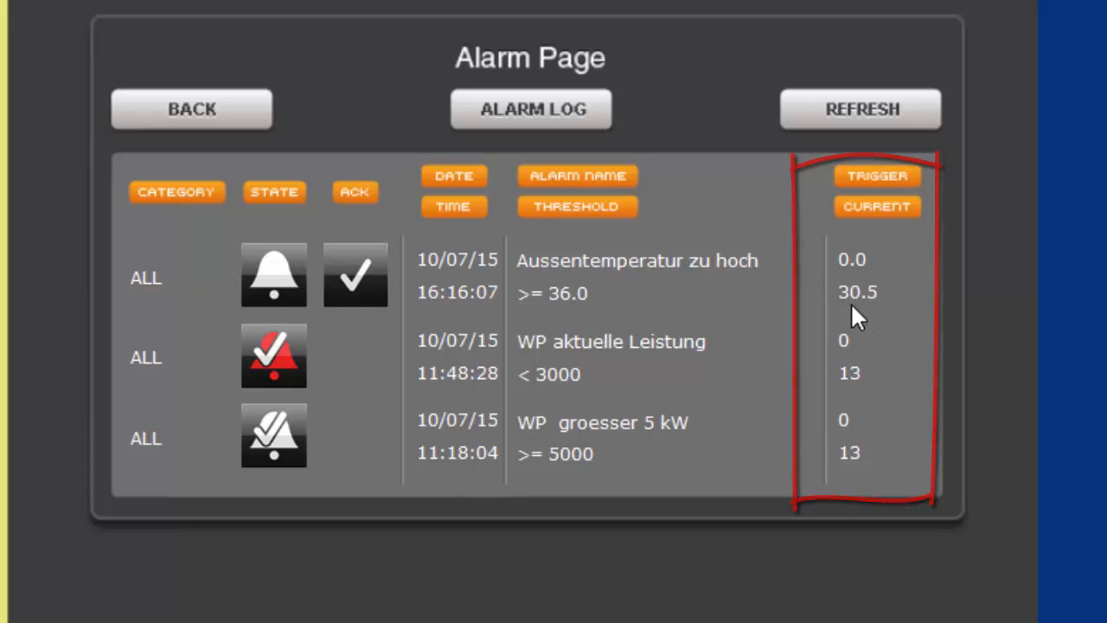
{"action": "left_click", "coordinate": [357, 275]}
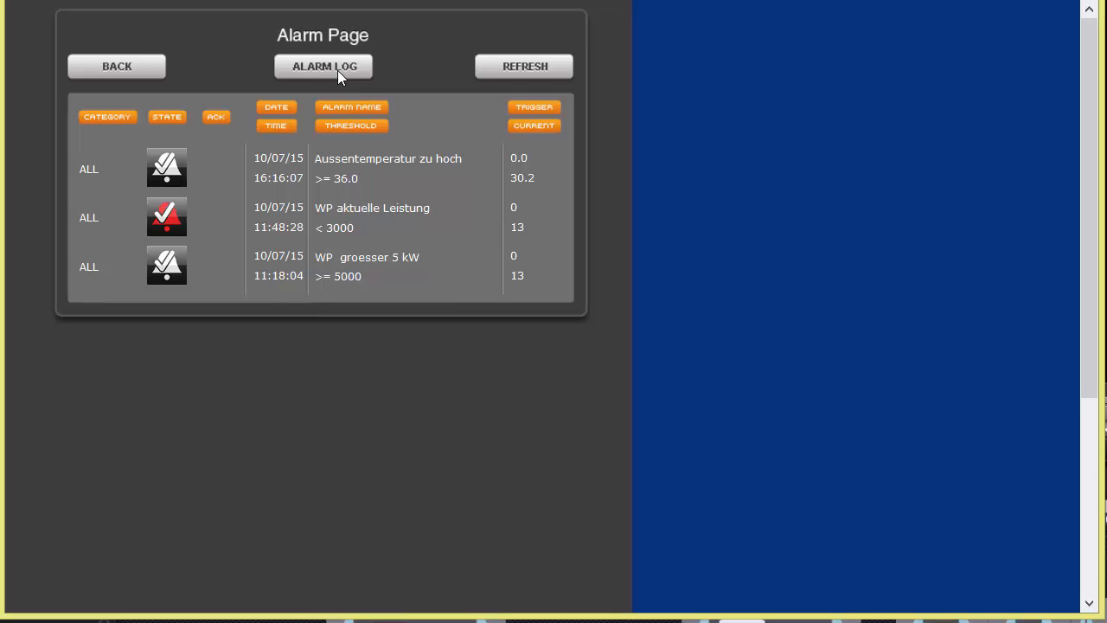
Open the Alarm Log and scroll through the alarm history, then back to the top
{"action": "left_click", "coordinate": [338, 71]}
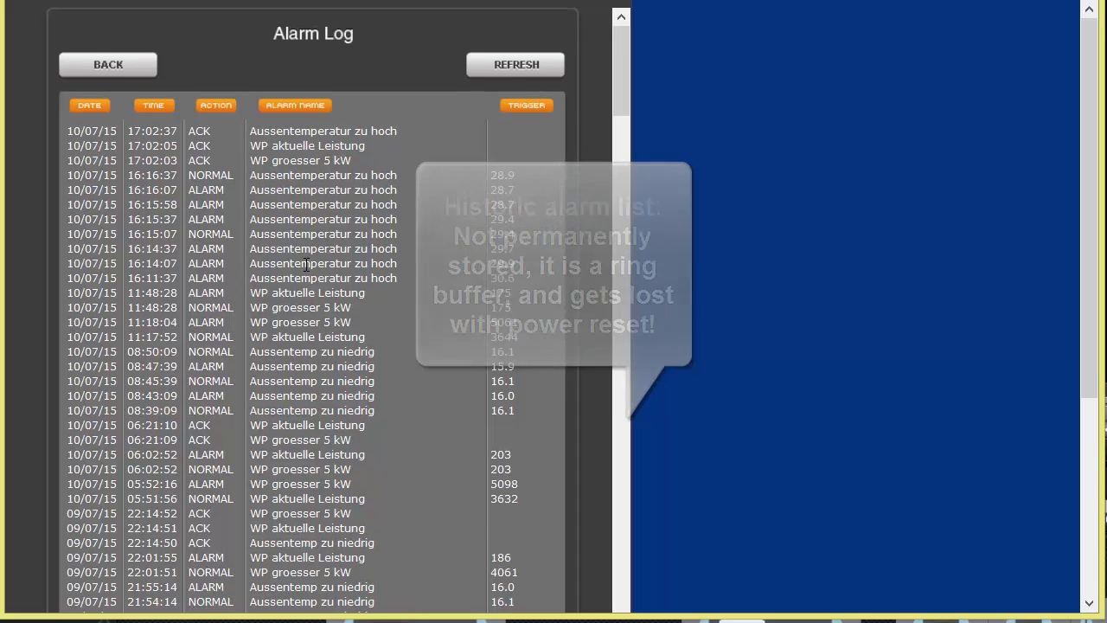
{"action": "scroll", "coordinate": [307, 264], "scroll_direction": "down", "scroll_amount": 3}
{"action": "scroll", "coordinate": [307, 265], "scroll_direction": "down", "scroll_amount": 5}
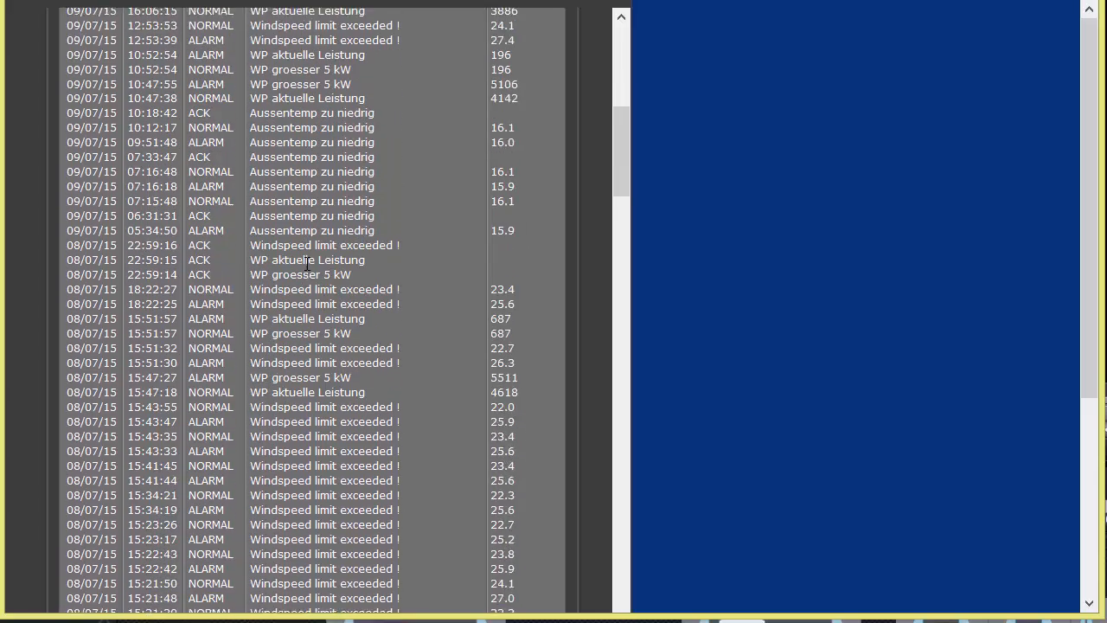
{"action": "scroll", "coordinate": [307, 264], "scroll_direction": "down", "scroll_amount": 2}
{"action": "scroll", "coordinate": [307, 265], "scroll_direction": "up", "scroll_amount": 10}
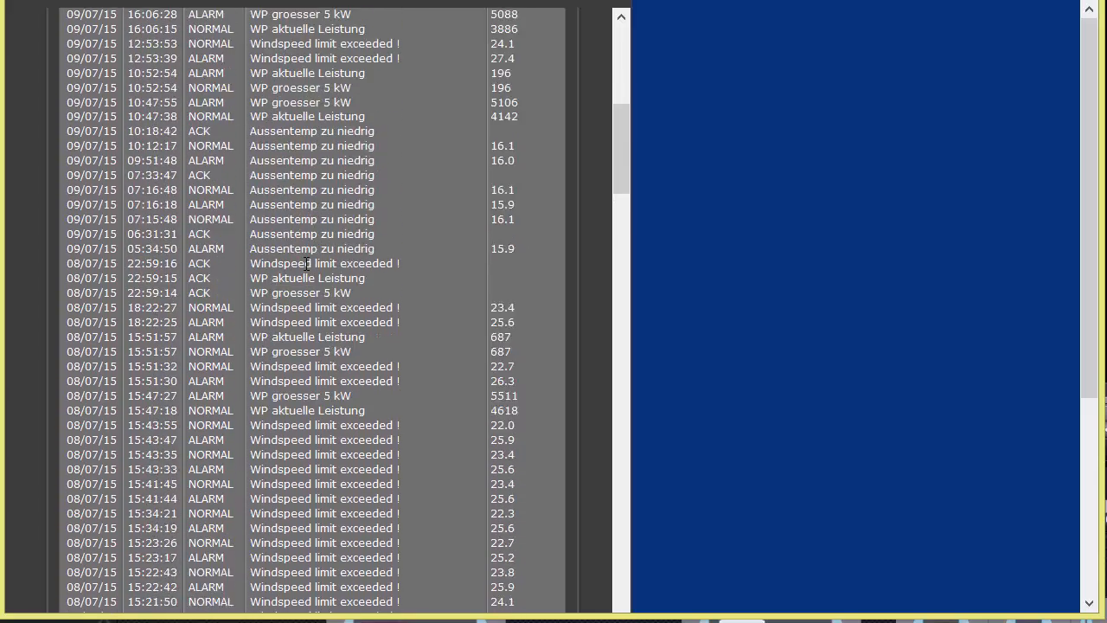
{"action": "scroll", "coordinate": [307, 264], "scroll_direction": "up", "scroll_amount": 1}
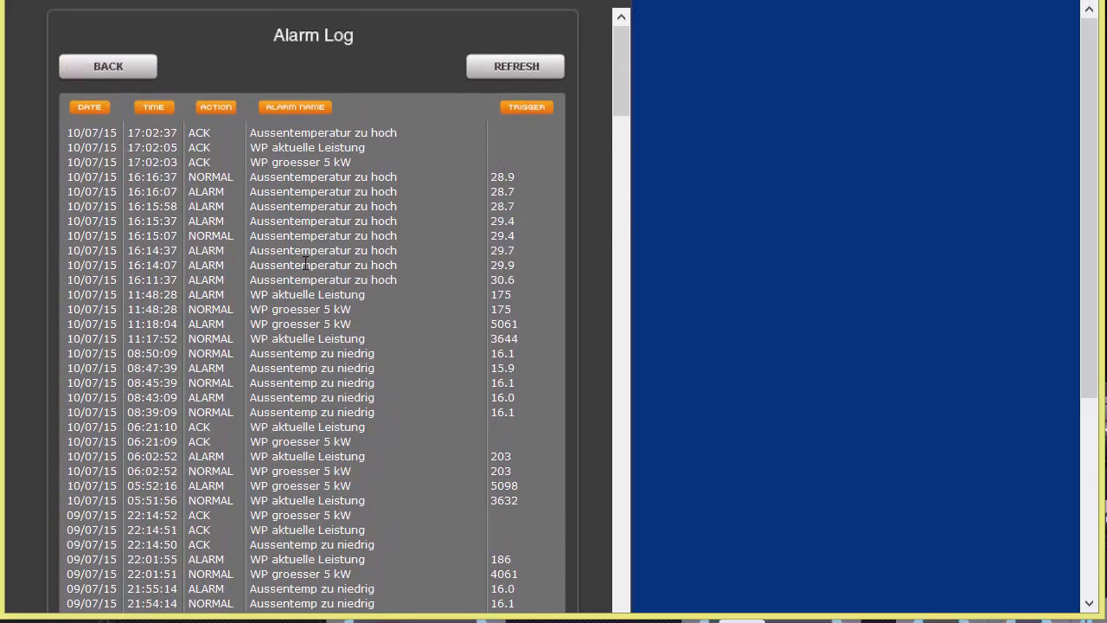